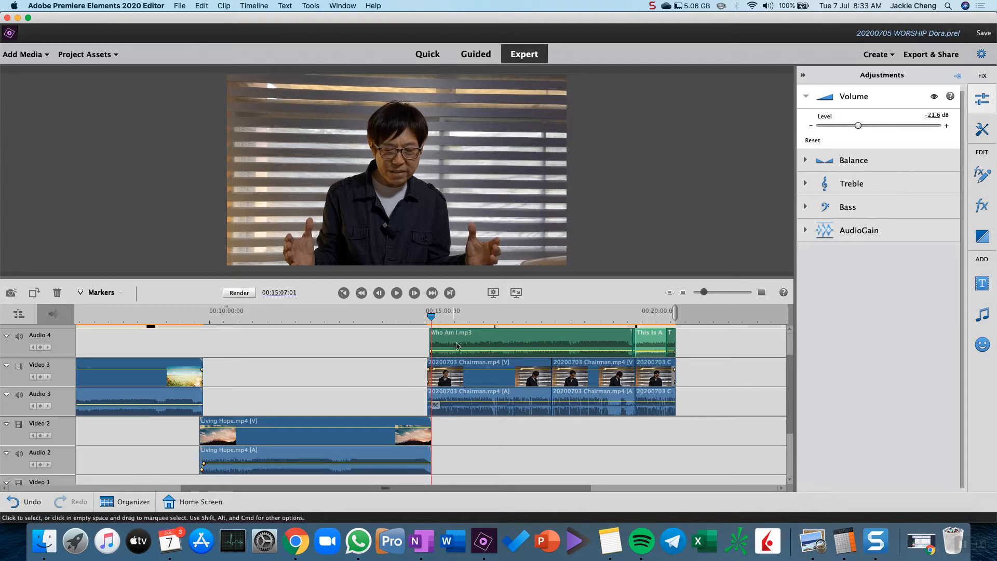
Examine the volume levels of Who Am I.mp3 and the second 20200703 Chairman.mp4 clip, and inspect that part of the timeline closely
click(472, 345)
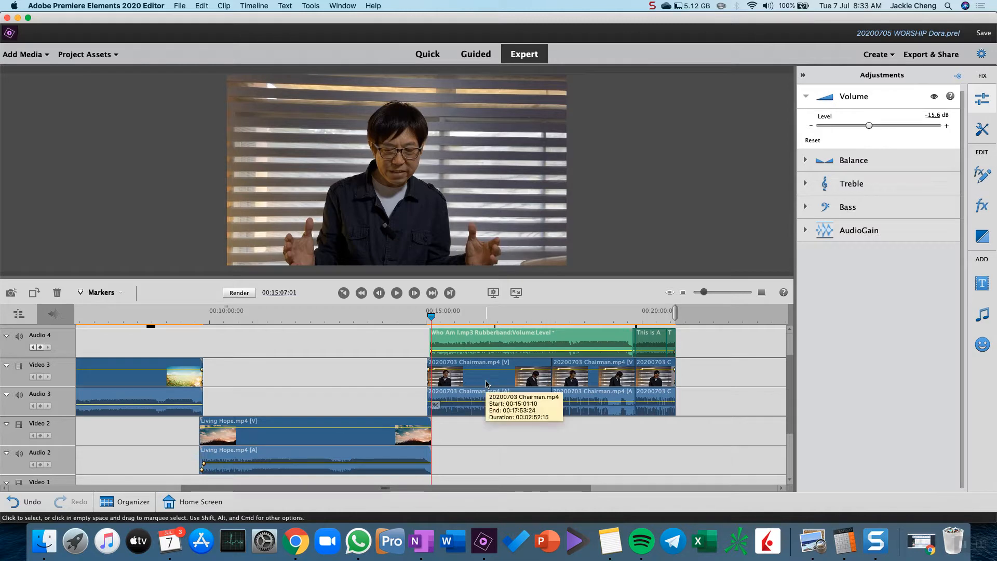
click(584, 375)
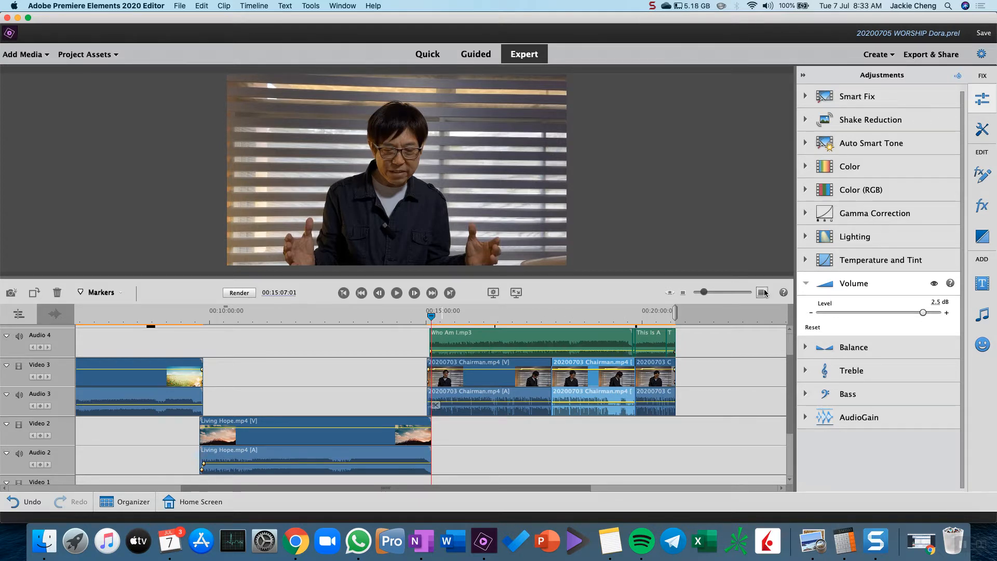
click(706, 292)
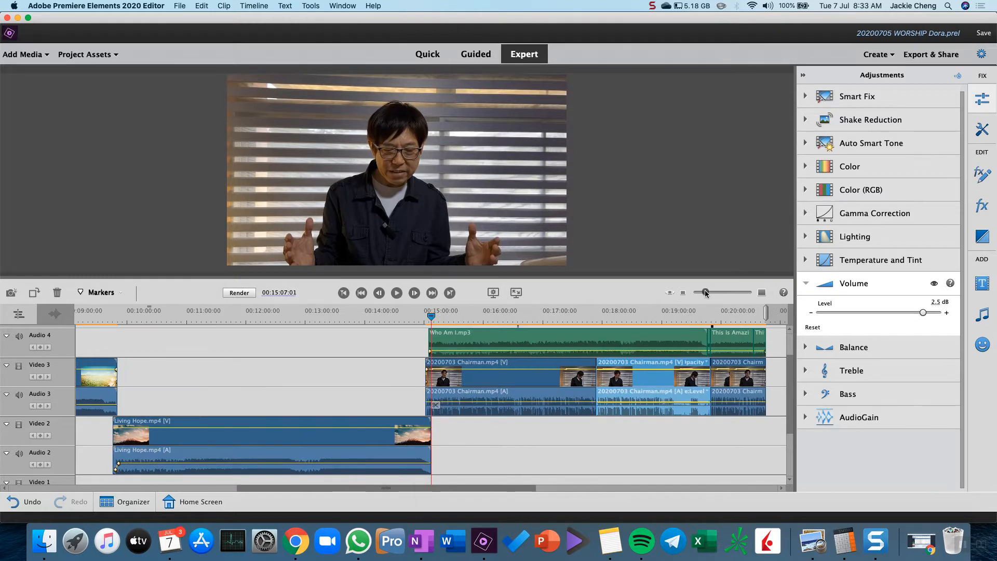
drag(705, 292, 708, 292)
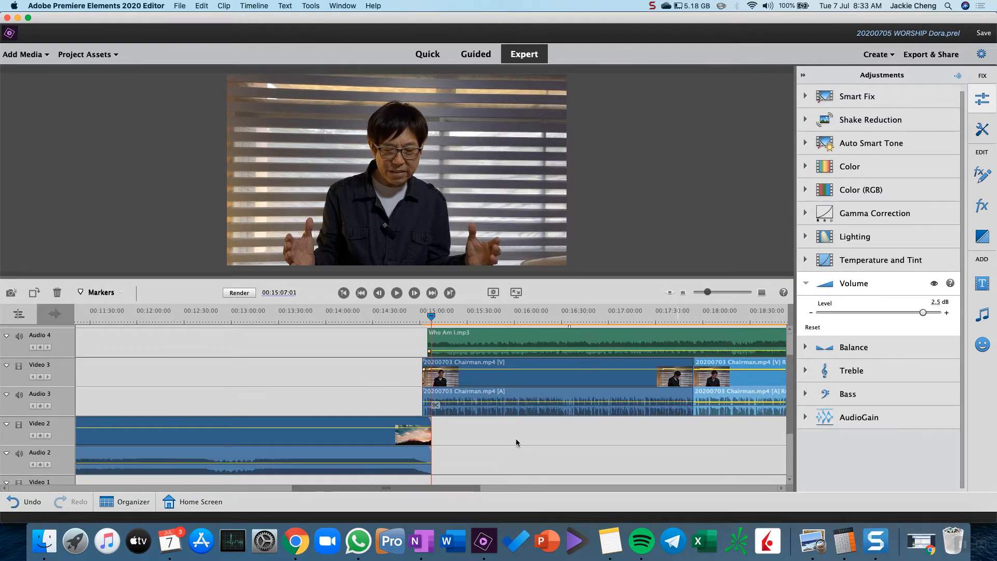
drag(445, 490, 503, 491)
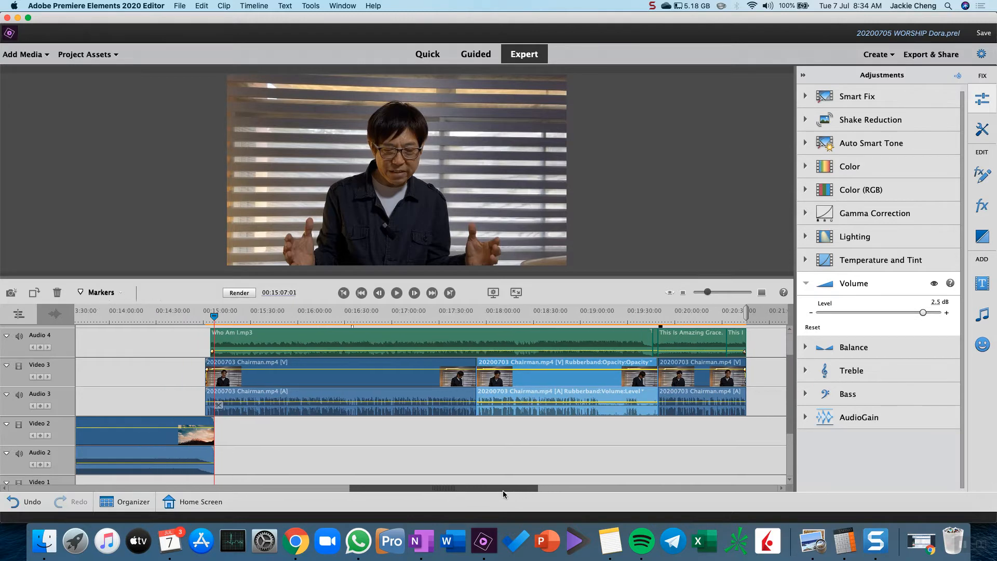
click(709, 294)
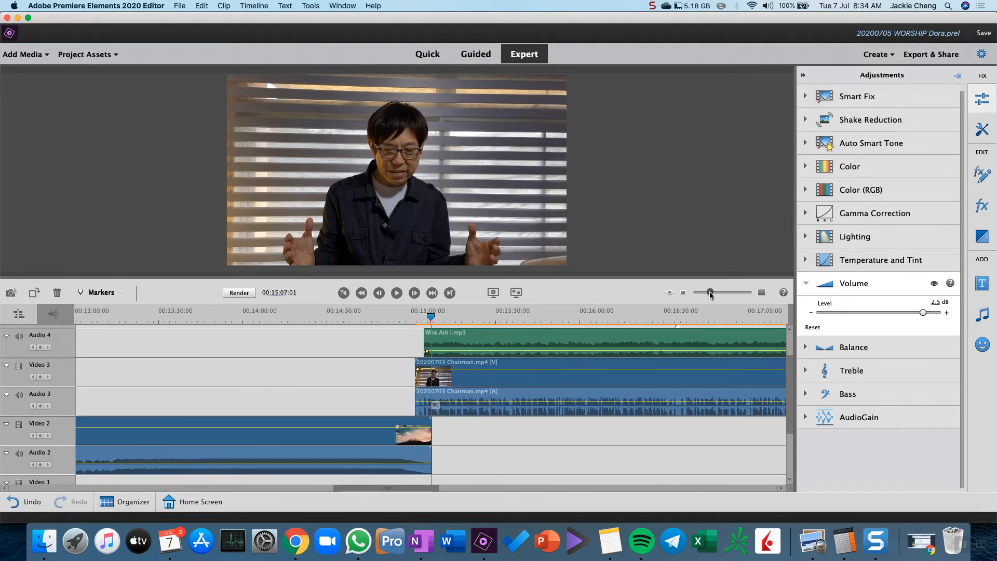
drag(418, 488, 471, 489)
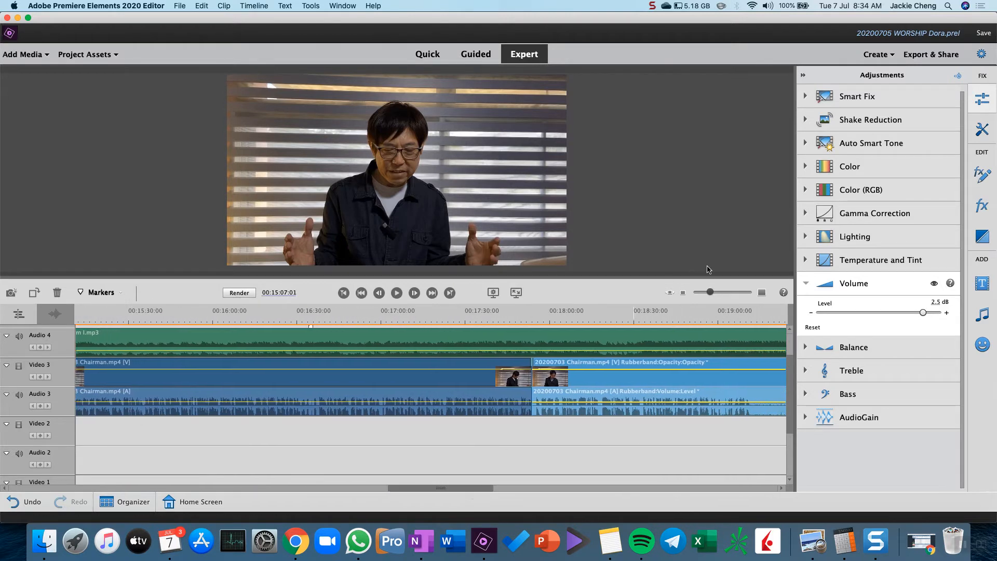
click(709, 292)
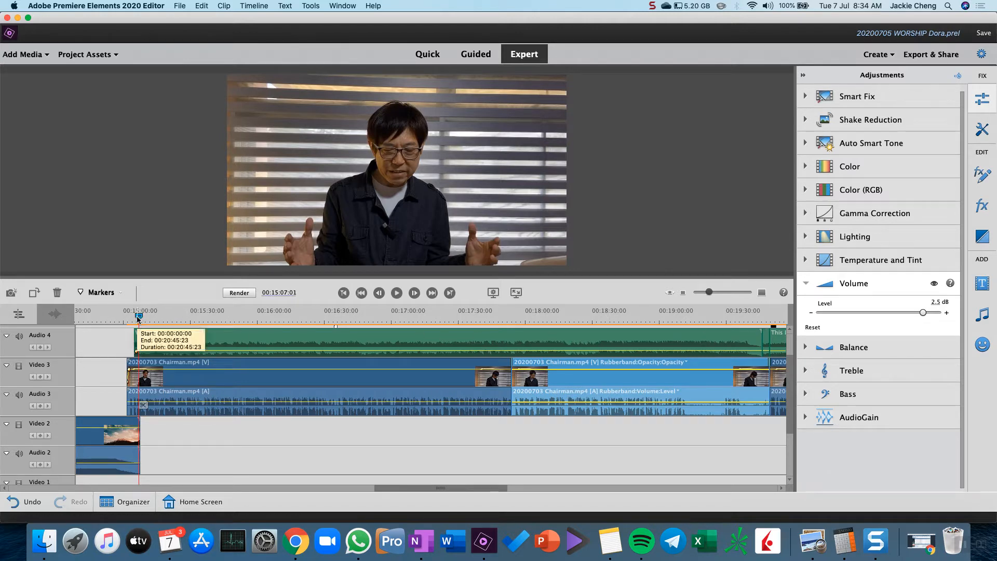
Position the playhead at the very start of Who Am I.mp3, at 00:15:04:18
drag(139, 318, 135, 317)
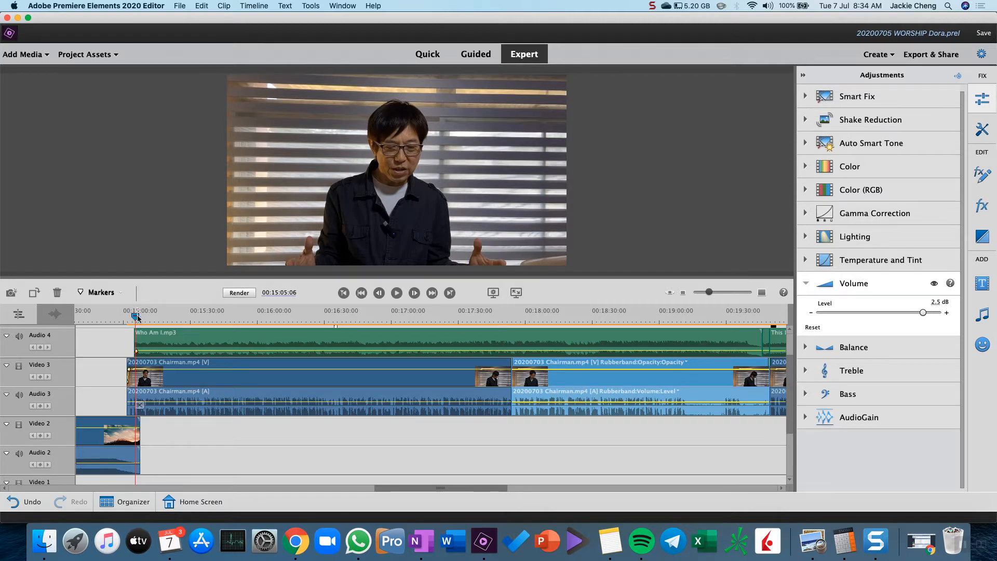
drag(139, 318, 136, 315)
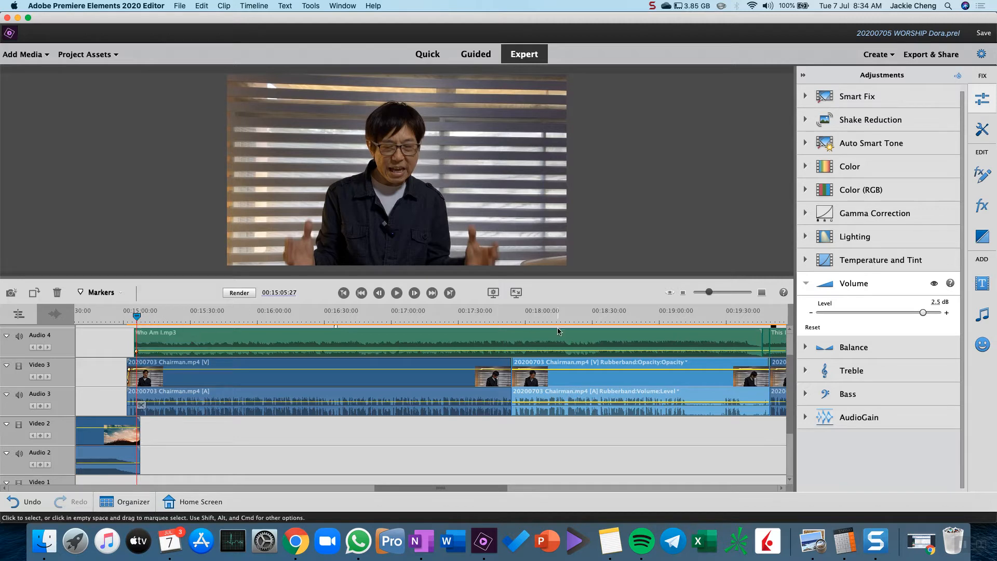
right_click(139, 318)
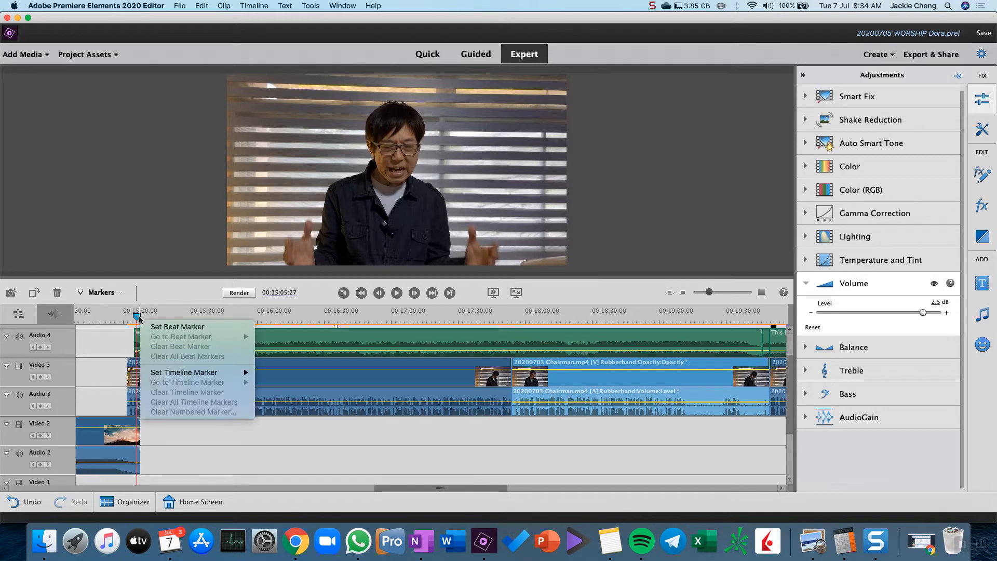
click(342, 295)
click(342, 294)
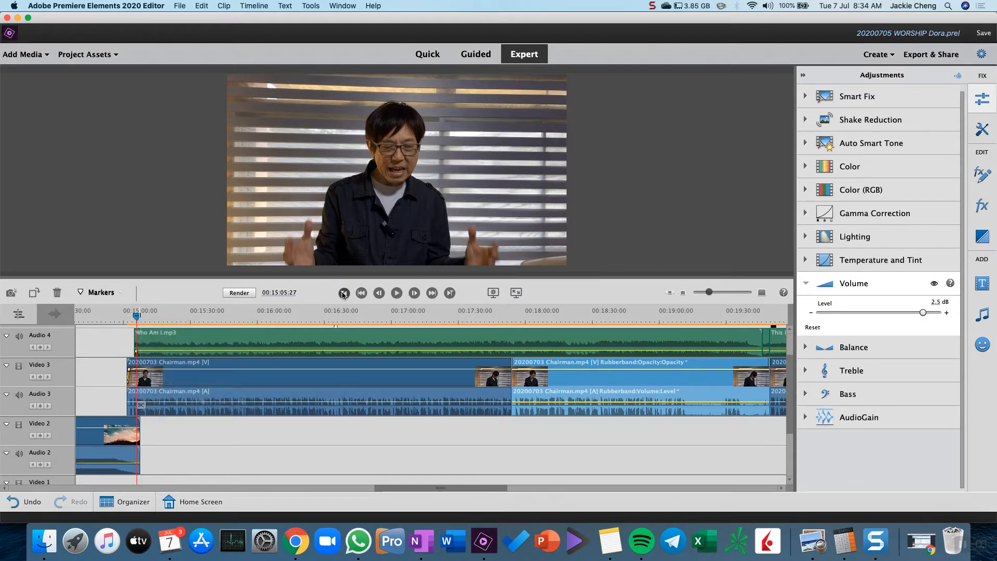
Try a 0 dB volume level at the start of Who Am I.mp3, and lower it to minus infinity for silence
click(163, 340)
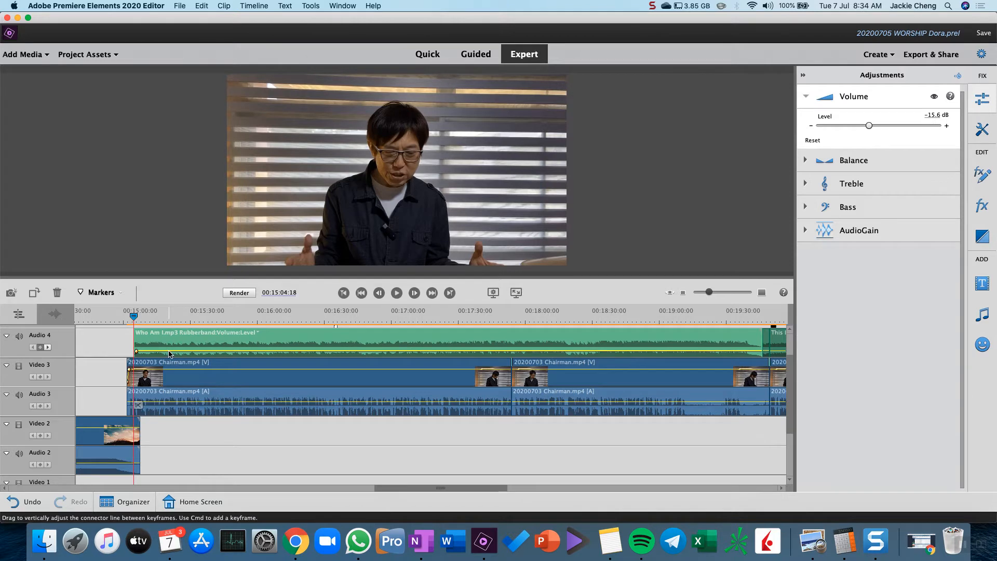
click(939, 115)
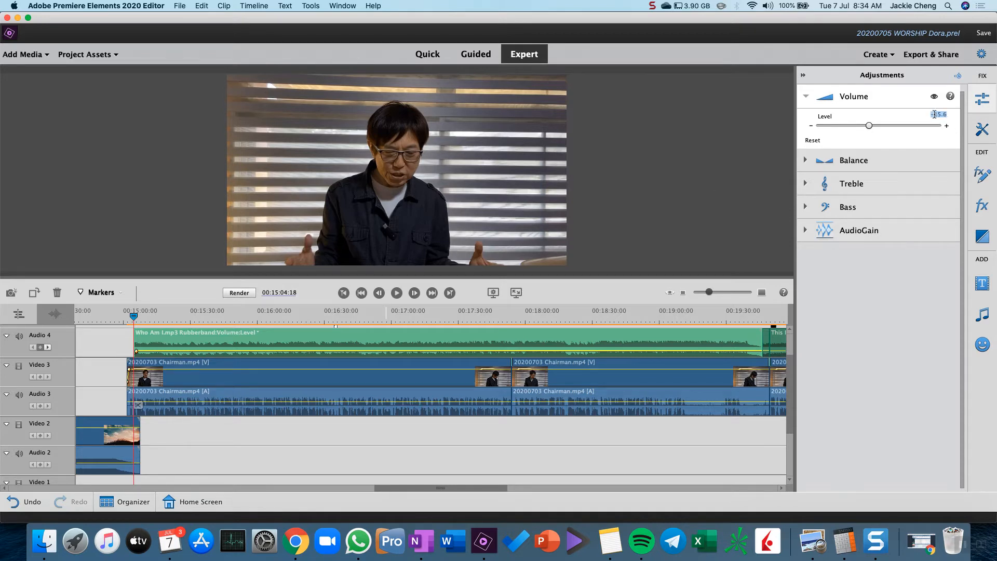
text(0)
key(Return)
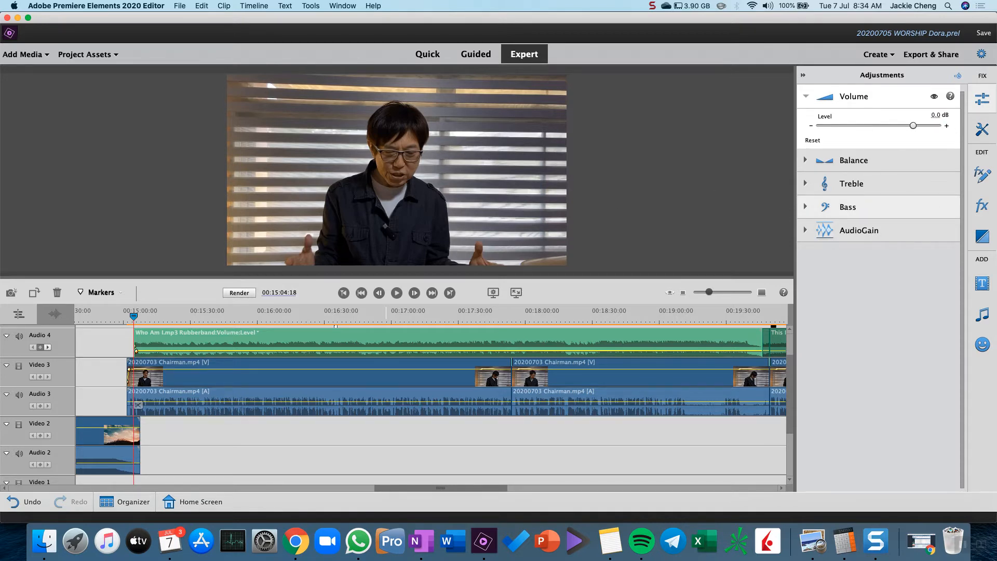
drag(913, 125, 787, 134)
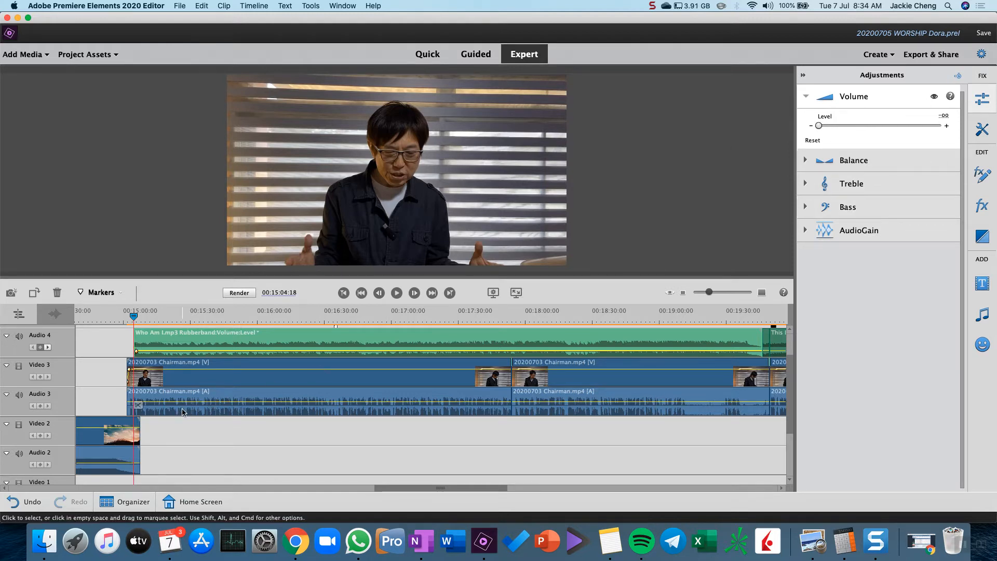
Set the volume keyframe of Who Am I.mp3 at 00:15:05:18 to -5 dB, playing back the fade-in before and after the change
click(395, 294)
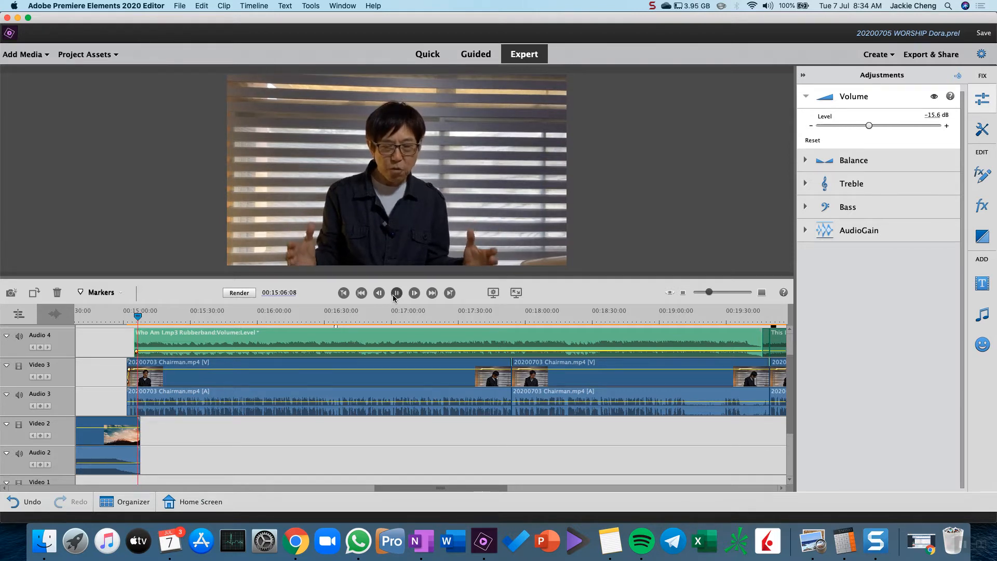
click(396, 293)
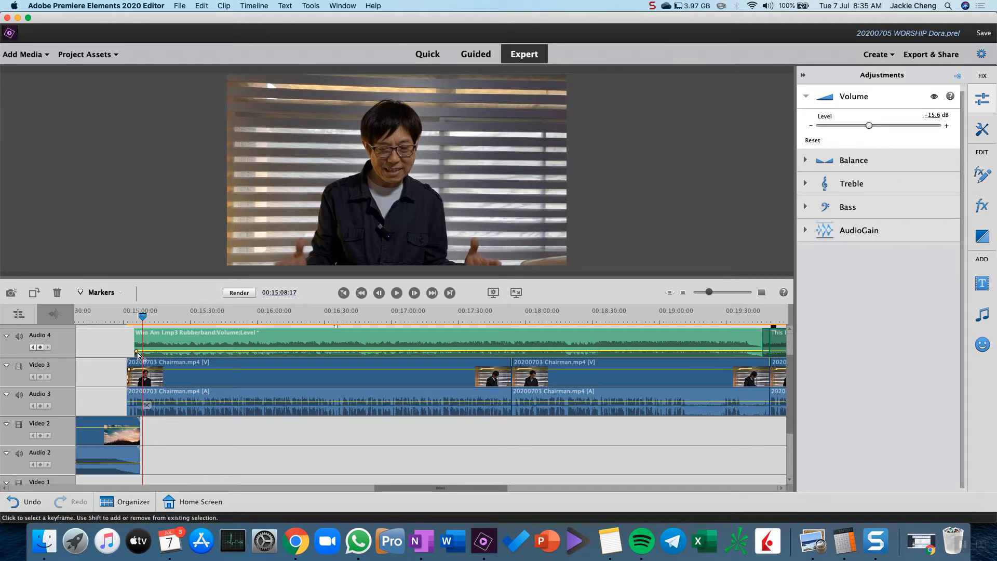
click(33, 348)
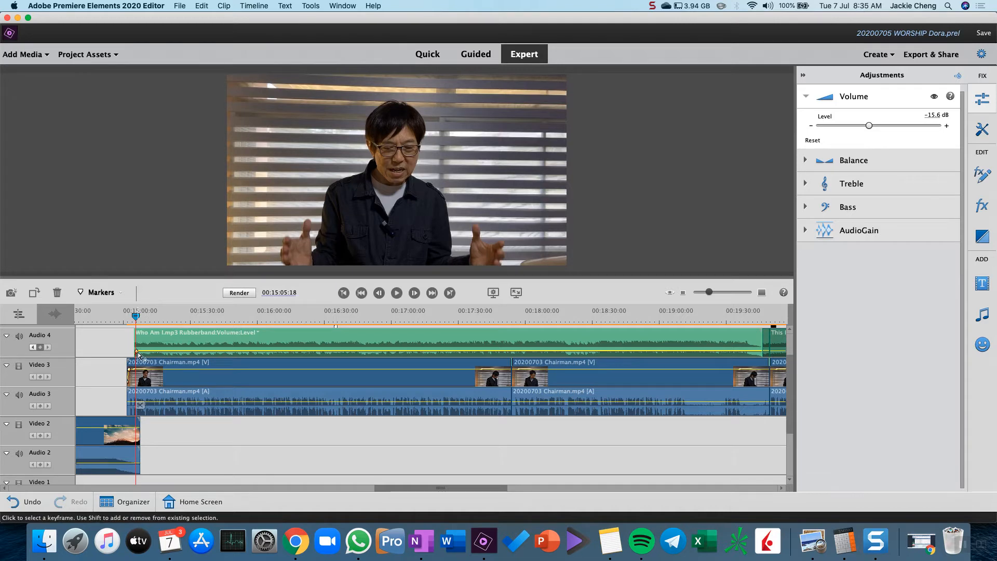
mouse_move(138, 355)
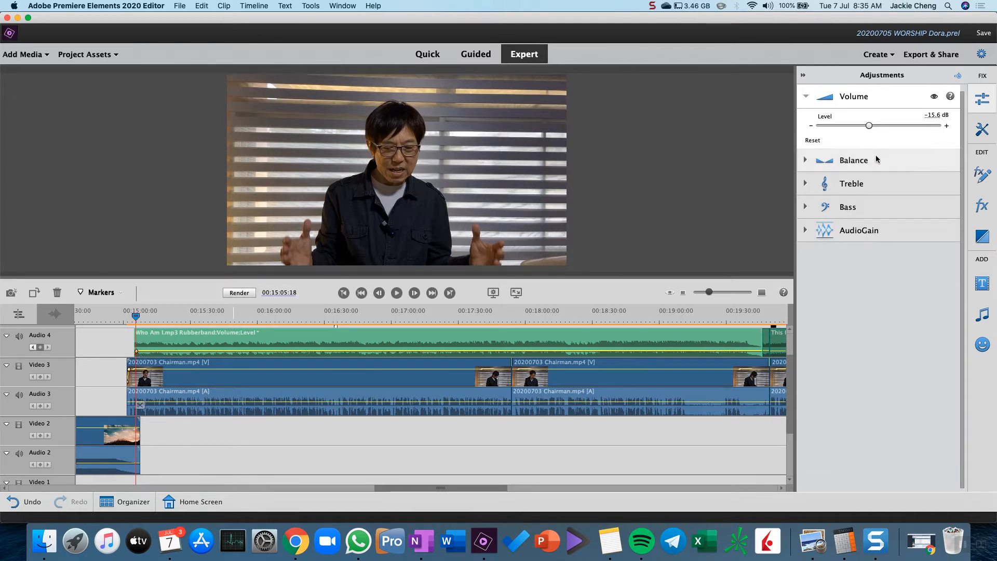
click(944, 116)
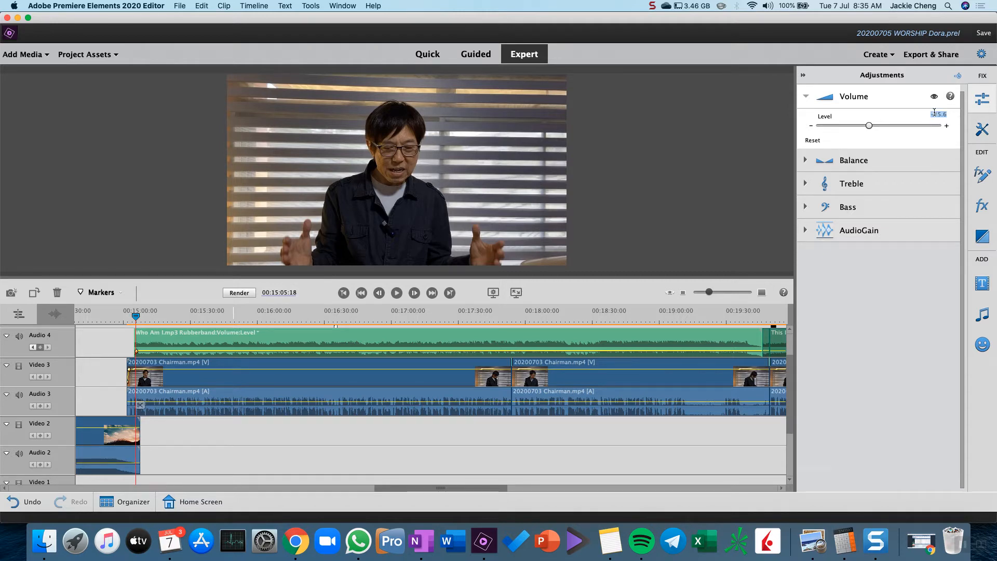
text(-)
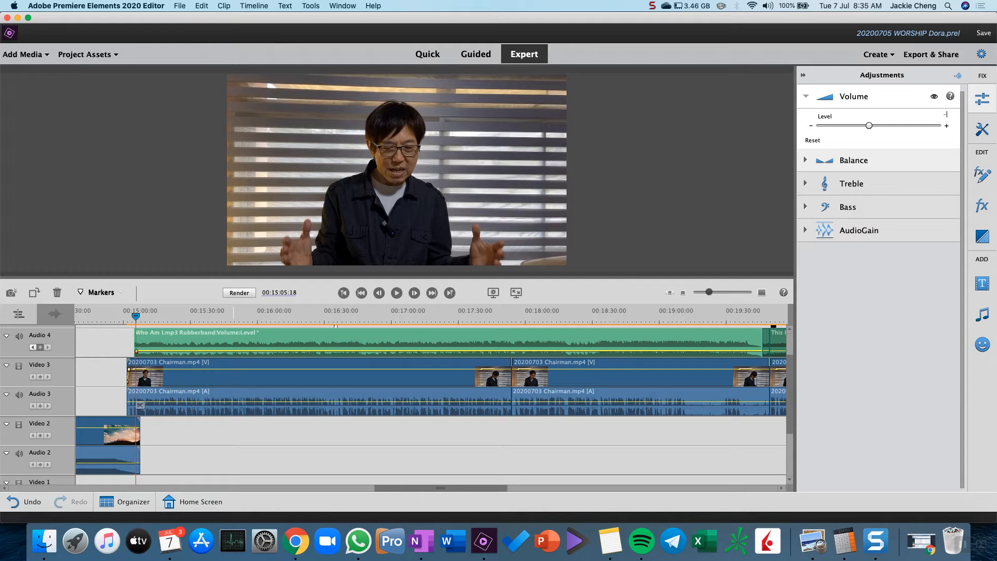
text(5)
key(Return)
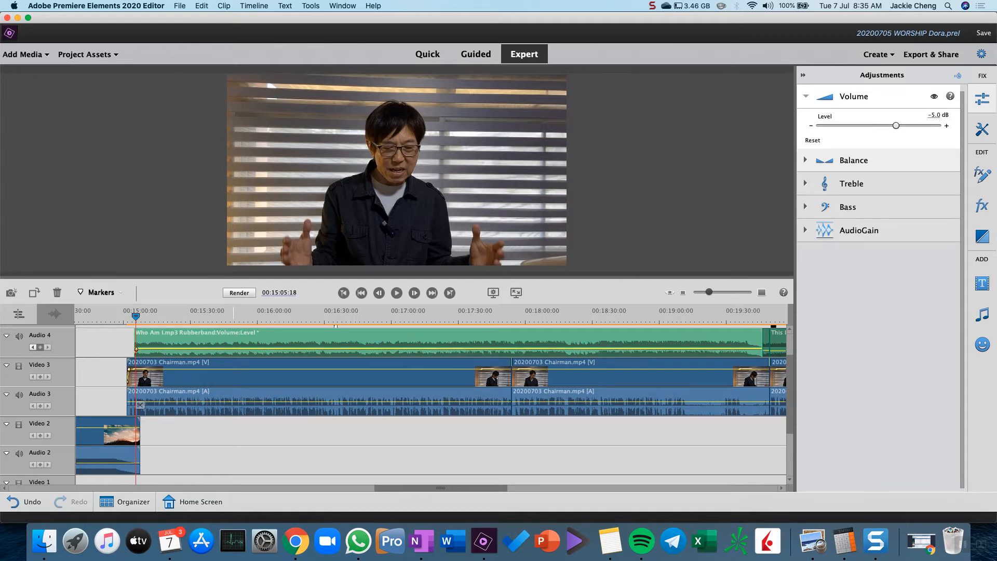
click(397, 294)
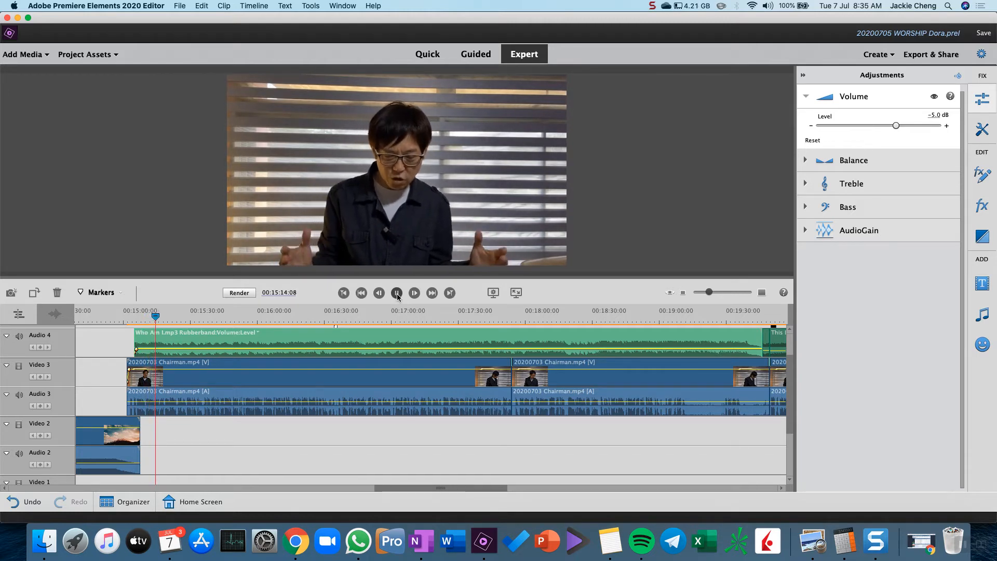
click(397, 294)
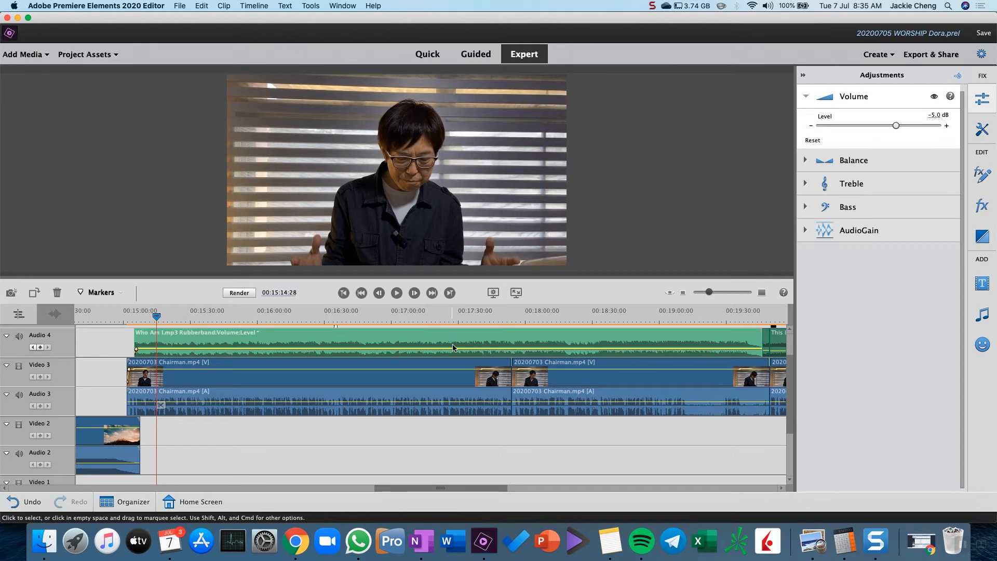
Play the closing part of Who Am I.mp3 and add a volume keyframe on it at 00:19:39:29
click(743, 315)
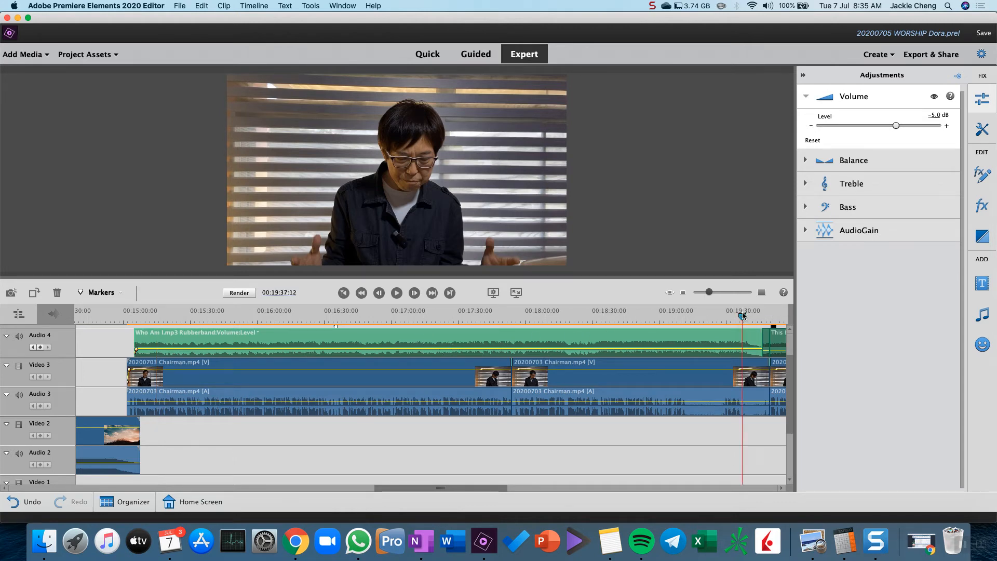
drag(742, 315, 725, 316)
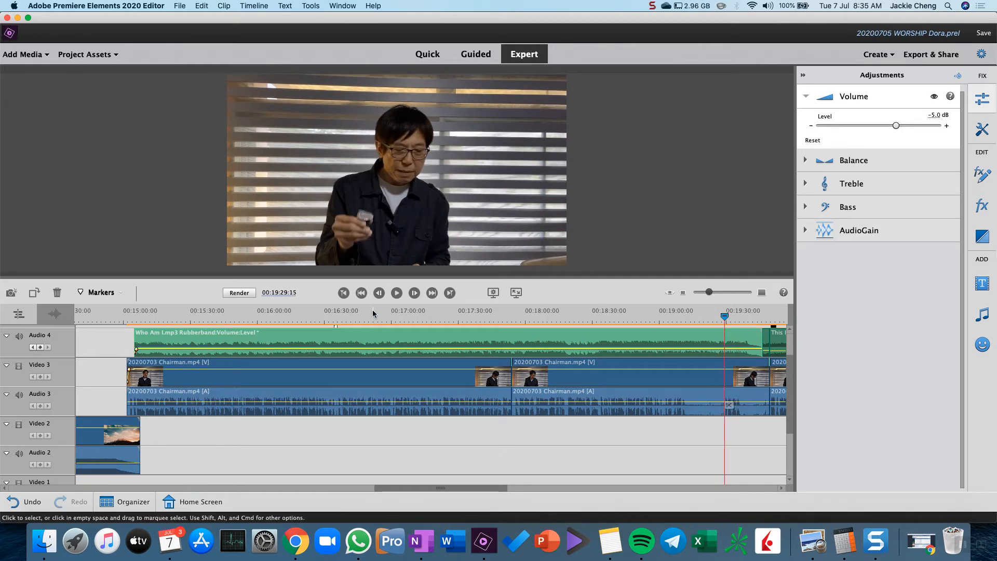
click(396, 293)
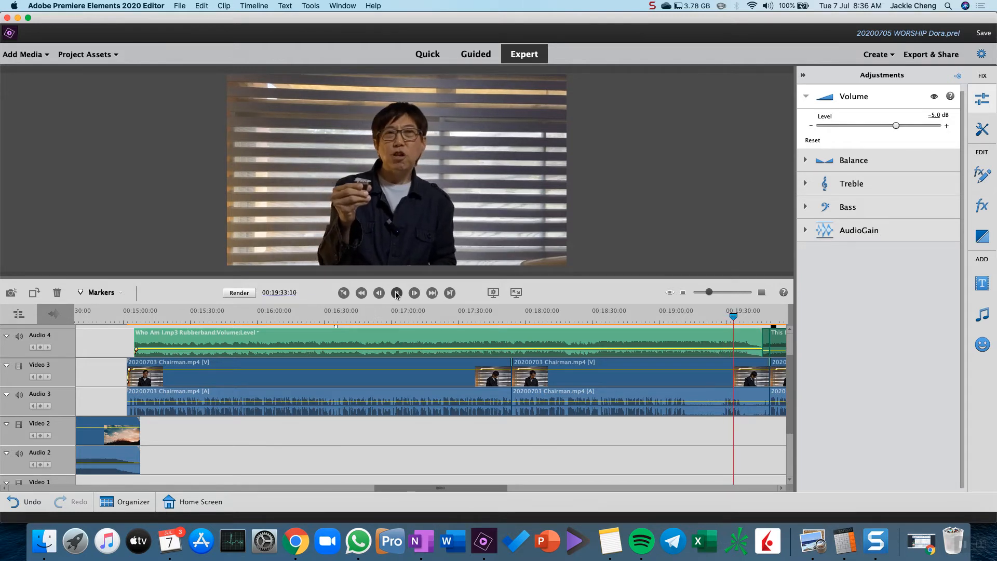
click(397, 294)
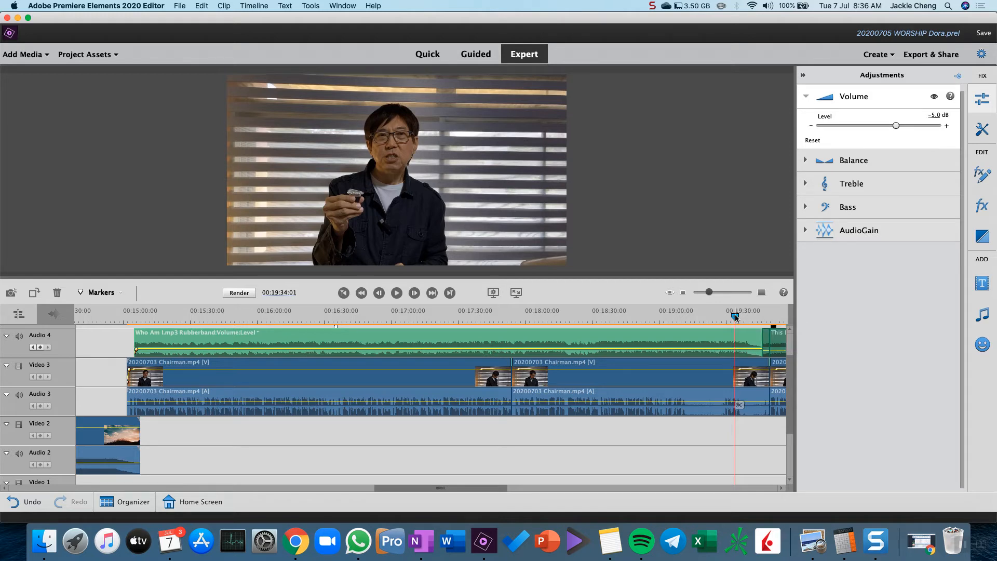
click(736, 318)
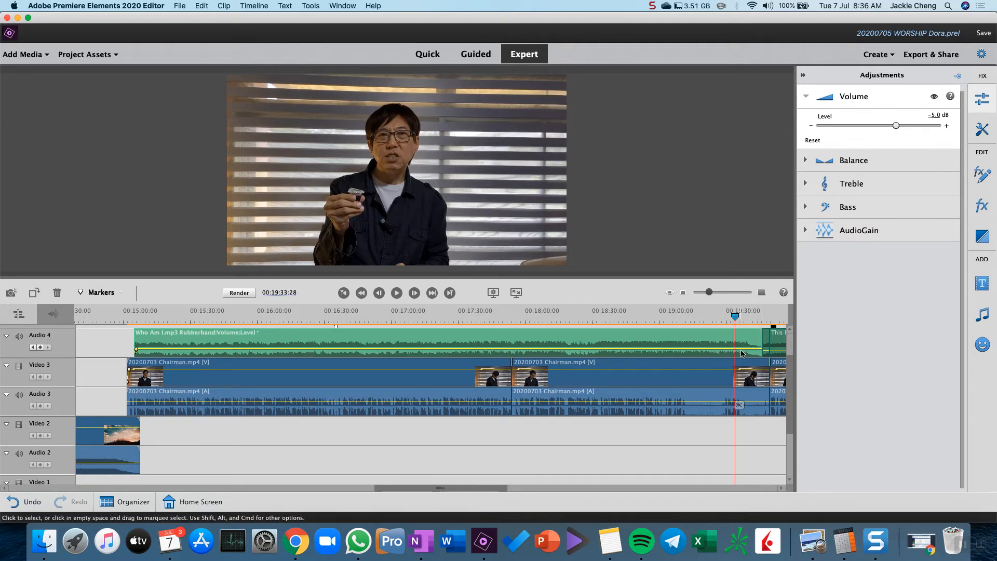
click(746, 315)
drag(746, 316, 749, 318)
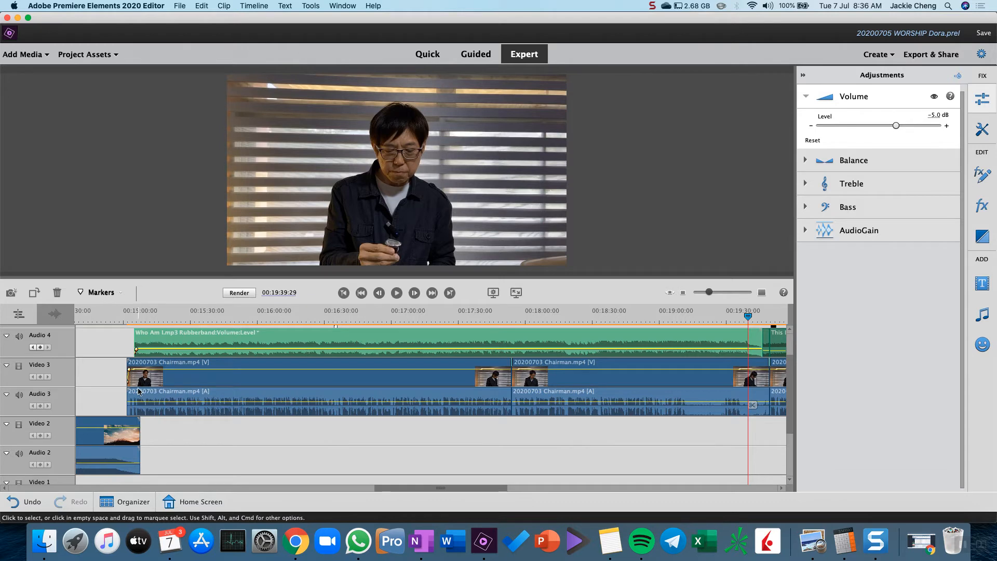
click(40, 347)
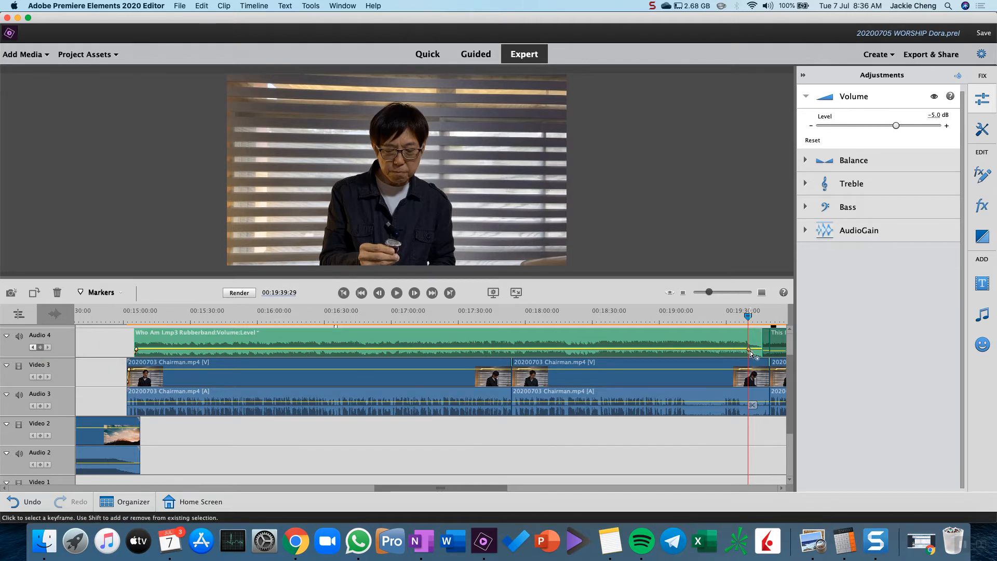
Set the volume level of Who Am I.mp3 at the new end keyframe to -10 dB
mouse_move(750, 353)
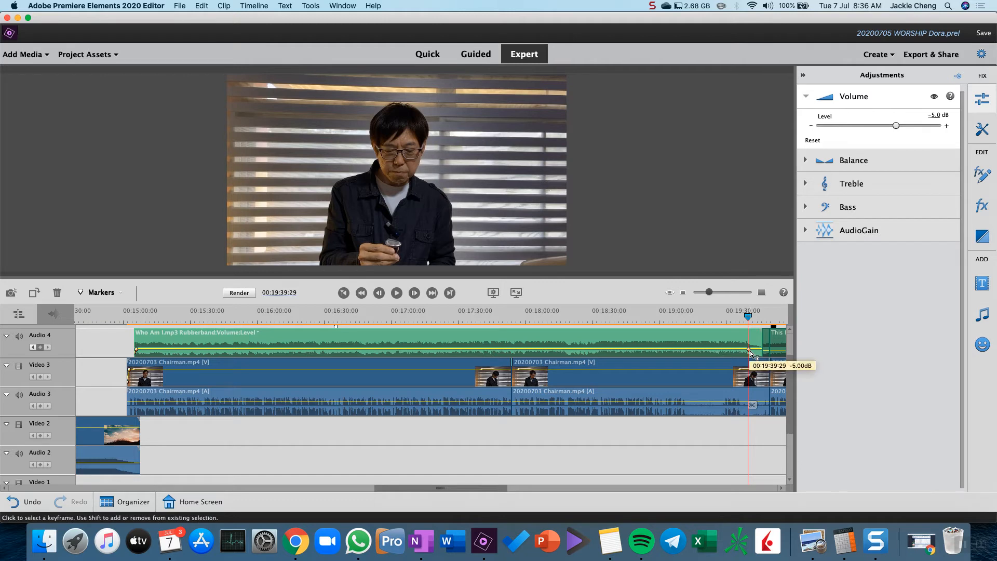
click(935, 116)
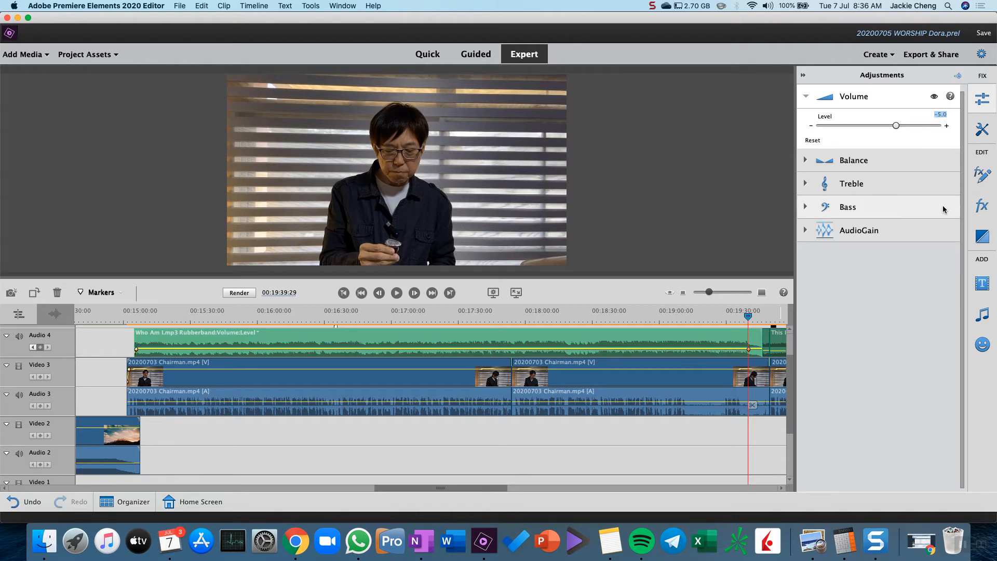
text(-)
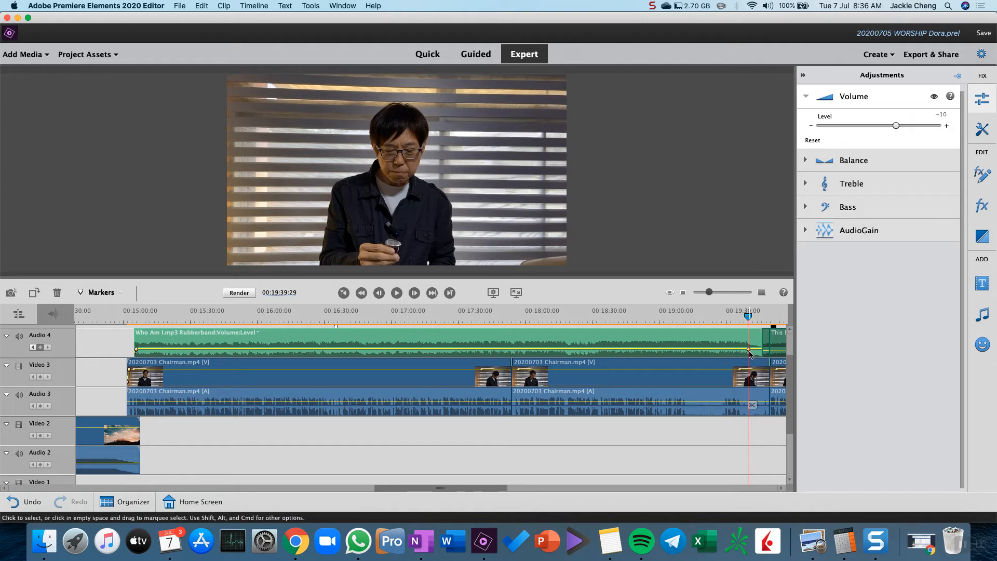
drag(750, 355, 750, 357)
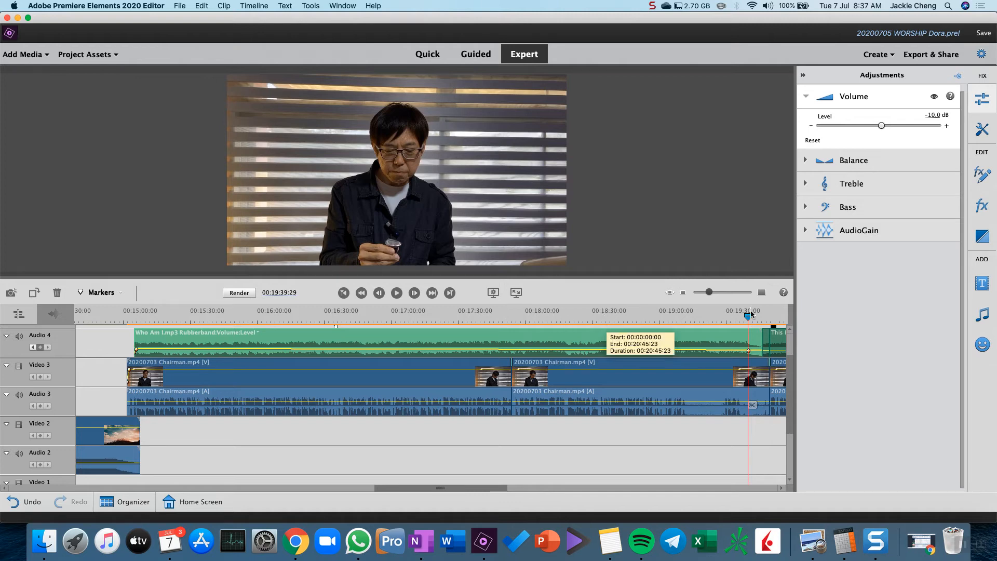
Play back the closing part of Who Am I.mp3 from 00:19:29:22 to check the music volume before the end keyframe
click(732, 317)
drag(732, 317, 725, 317)
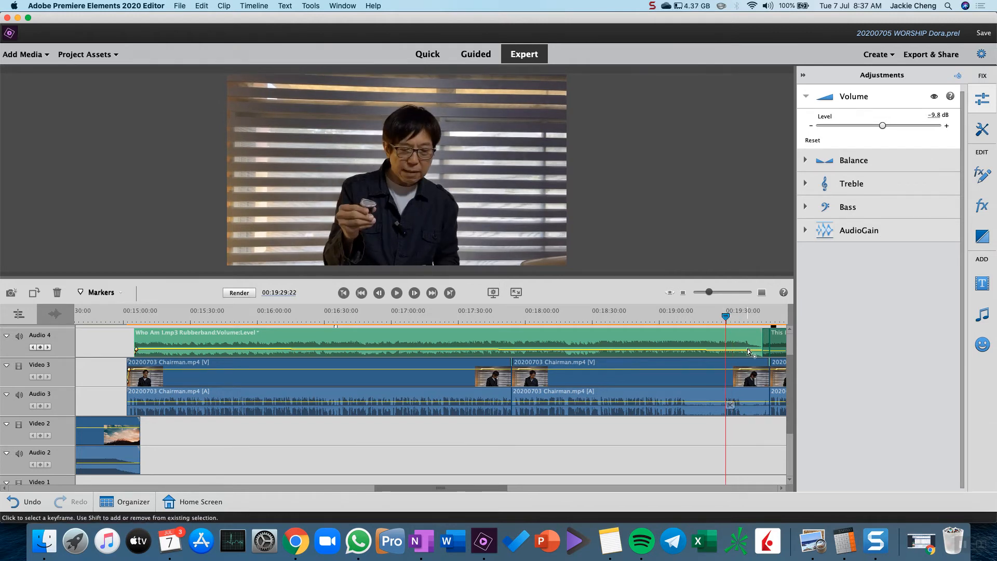
key(space)
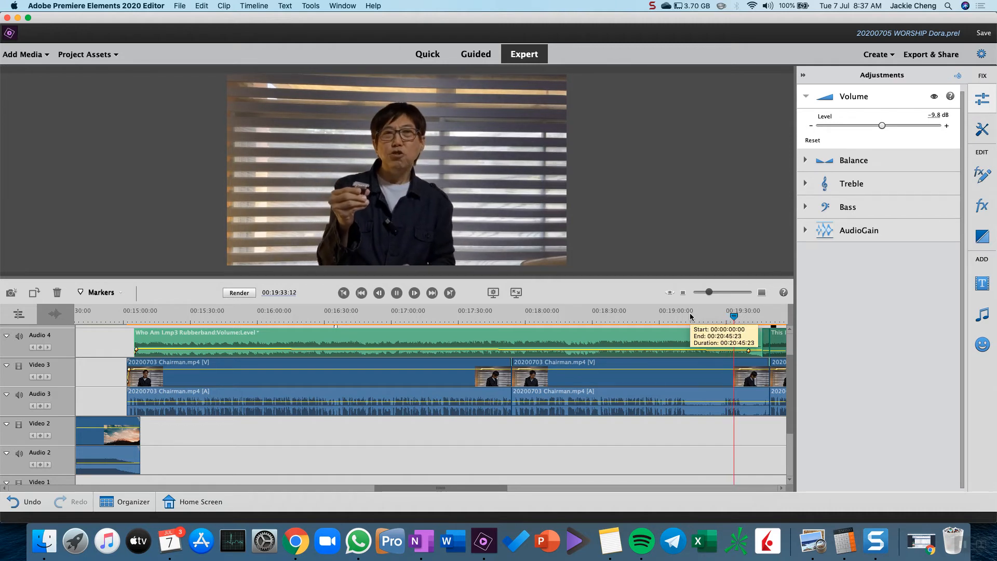
key(space)
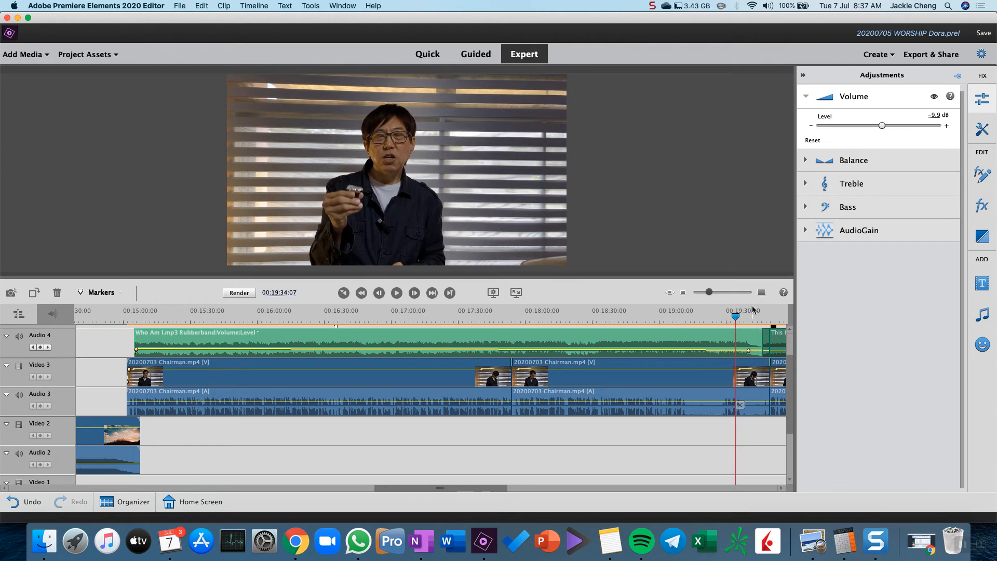
Go to the end volume keyframe of Who Am I.mp3 at 00:19:39:29 and set its level to -15 dB
click(49, 349)
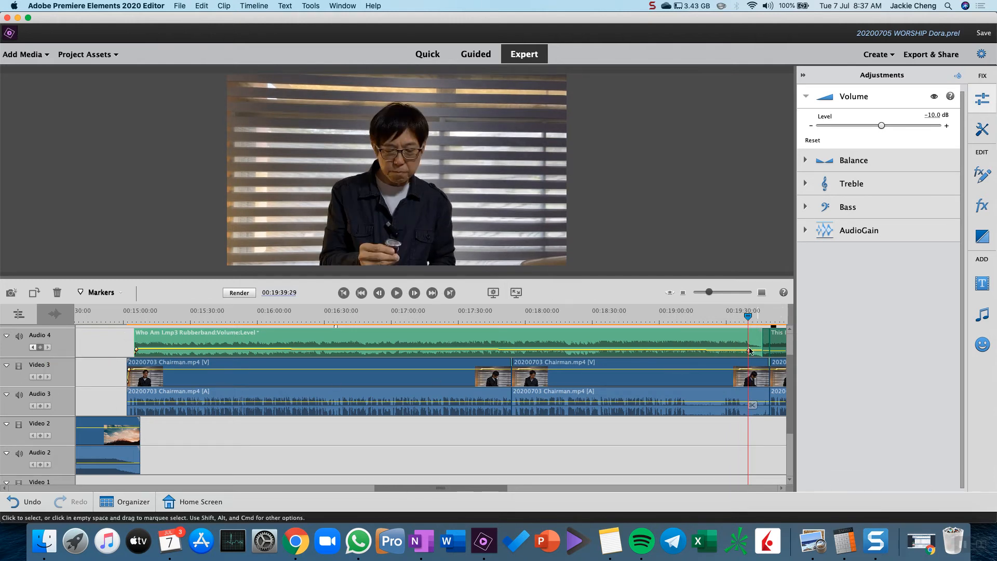
click(940, 114)
key(BackSpace)
text(5)
key(Return)
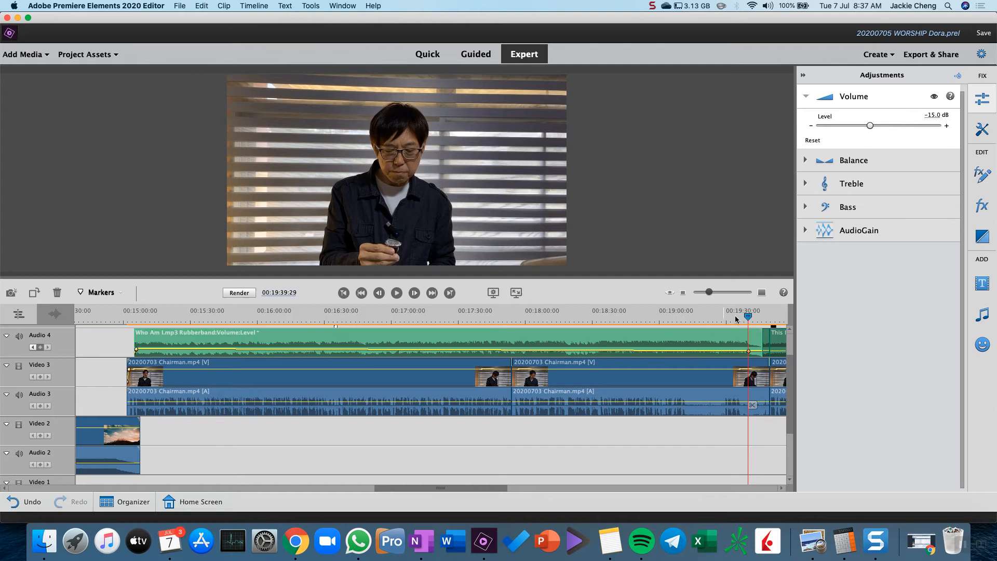
Compare the music volume of Who Am I.mp3 by playing its closing part, its opening, and the closing part again
key(space)
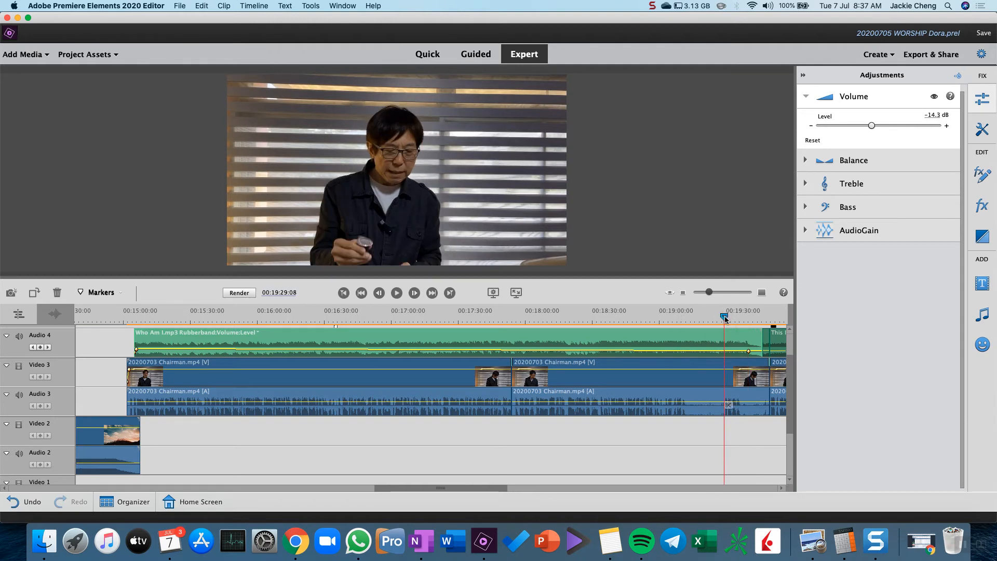
click(726, 319)
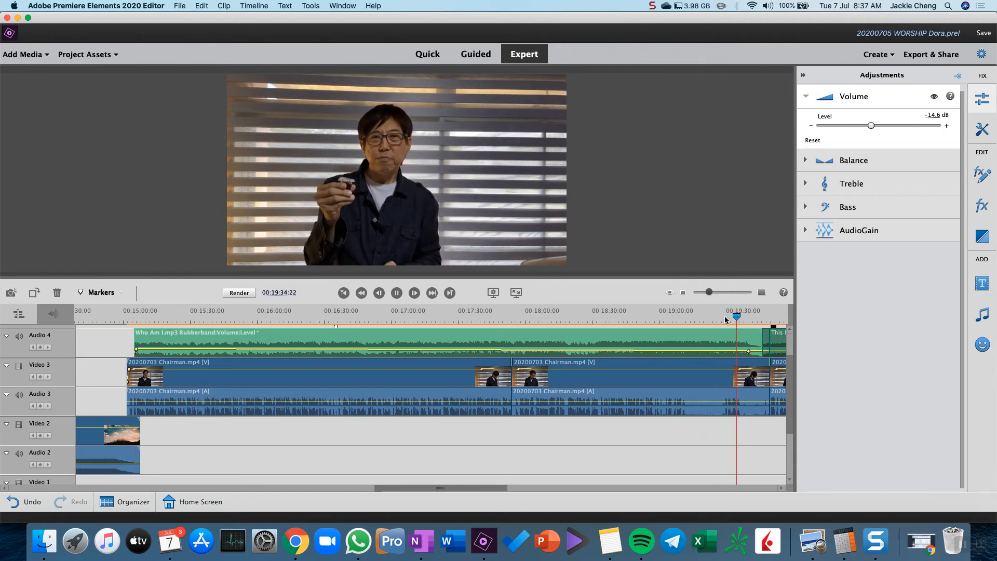
key(space)
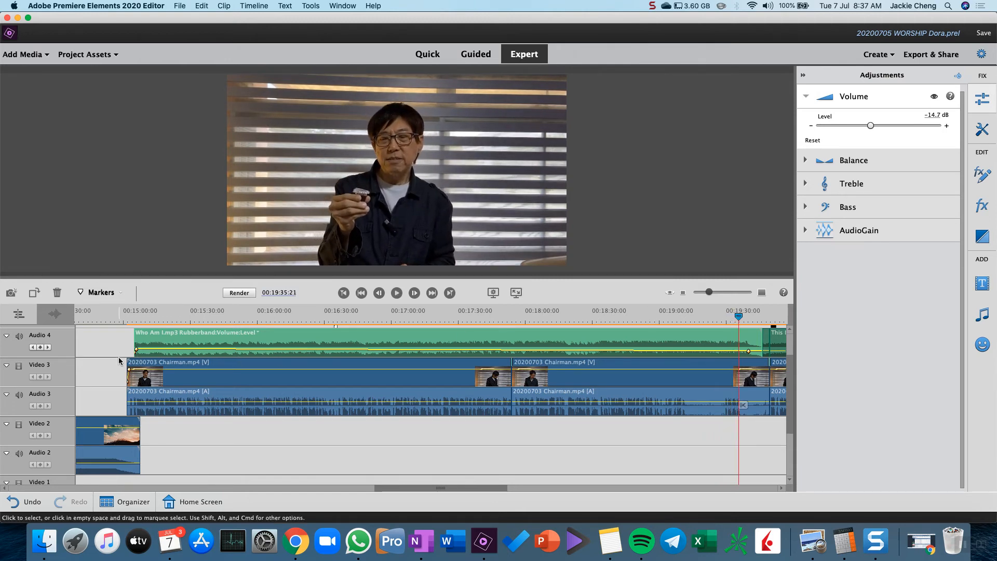
click(142, 316)
key(space)
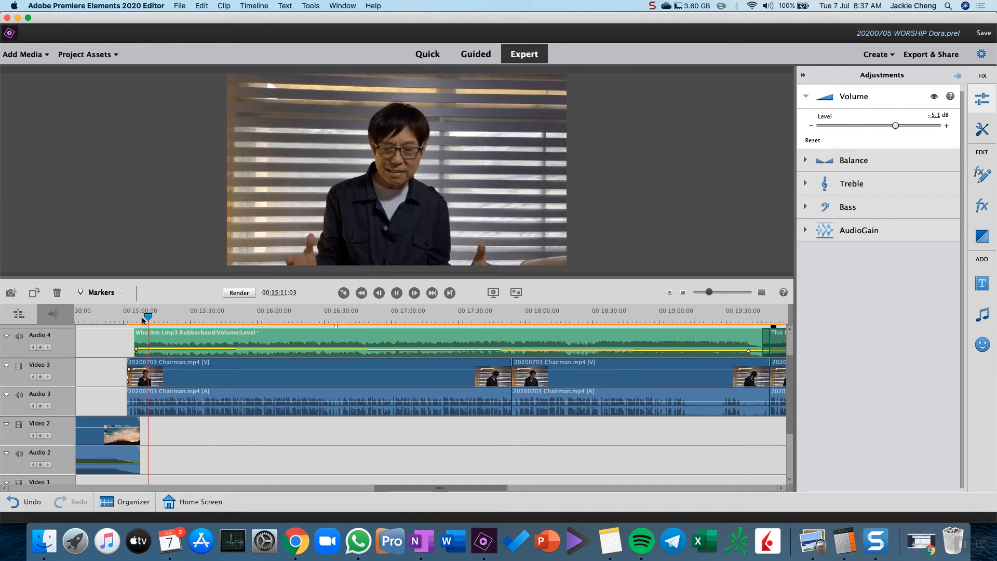
key(space)
click(725, 316)
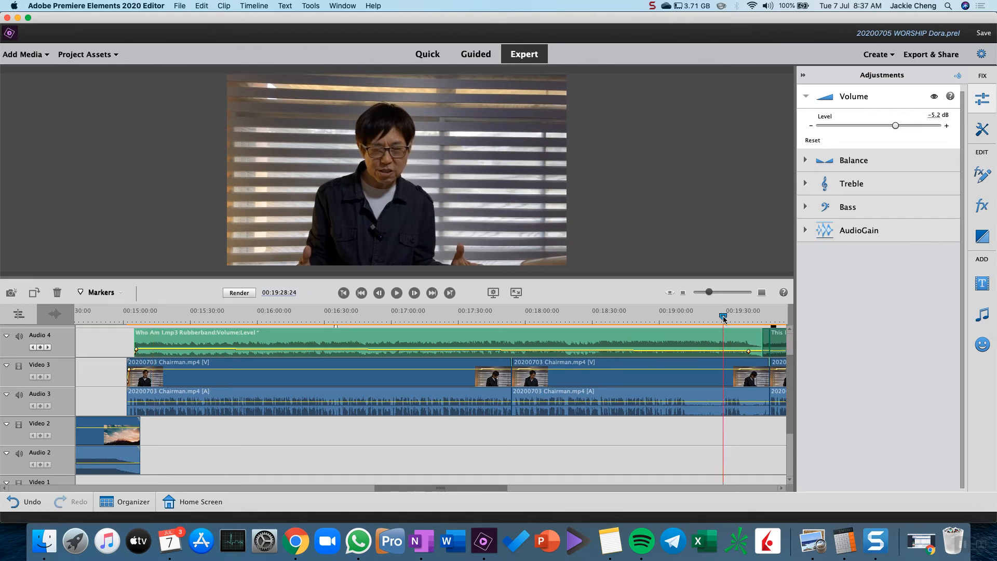
key(space)
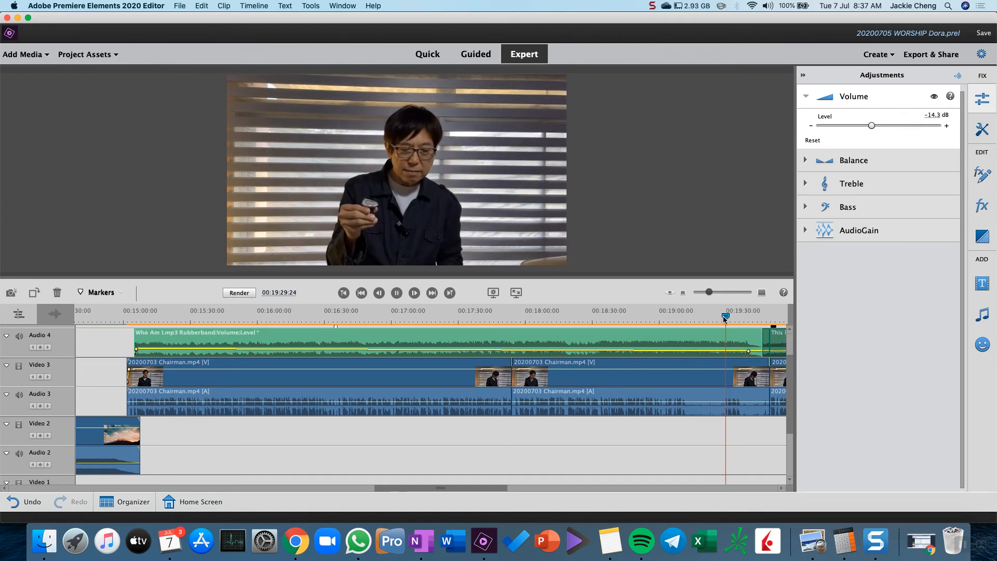
key(space)
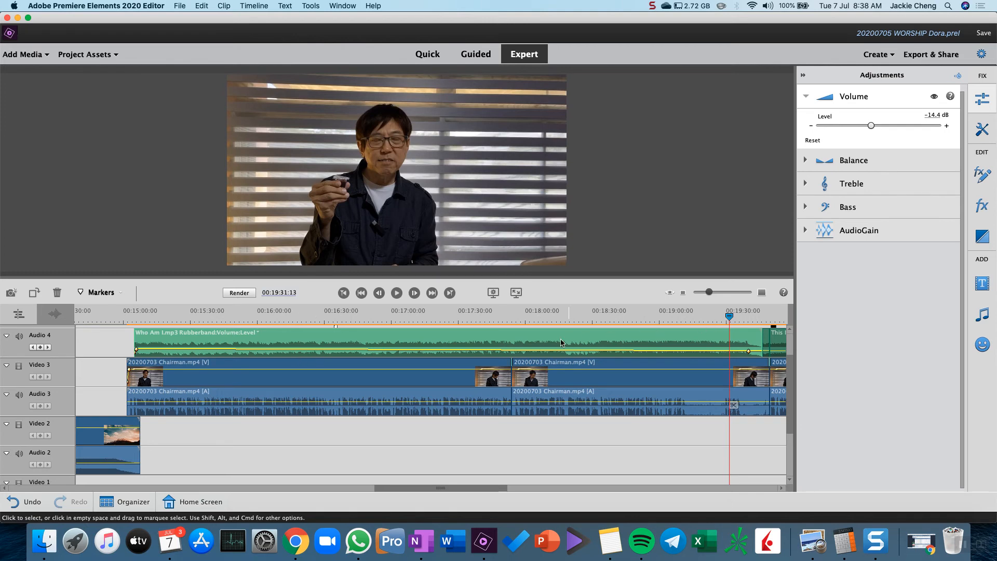
Play Who Am I.mp3 from 00:16:16:26 to check the music volume between its start and end keyframes
click(683, 292)
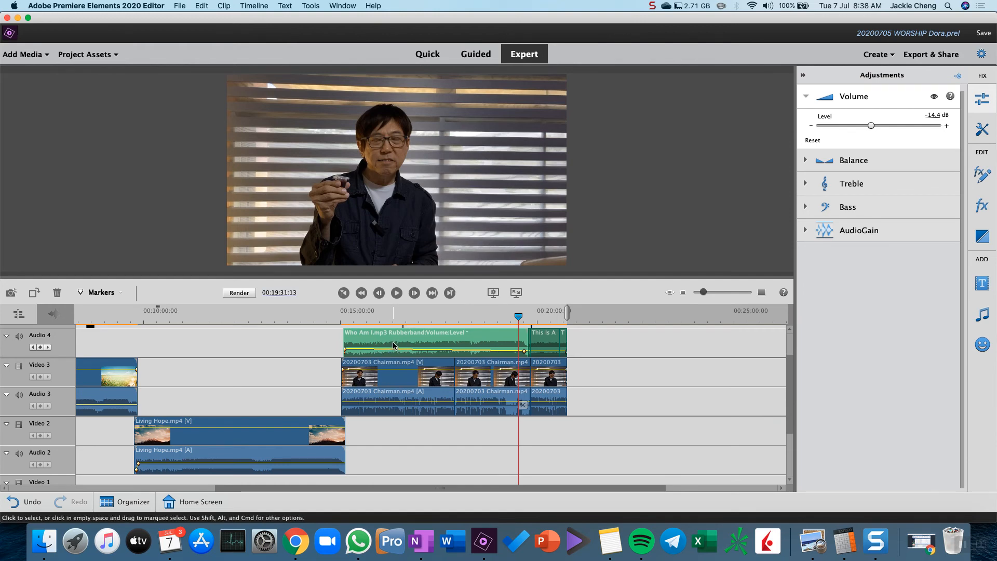
click(393, 319)
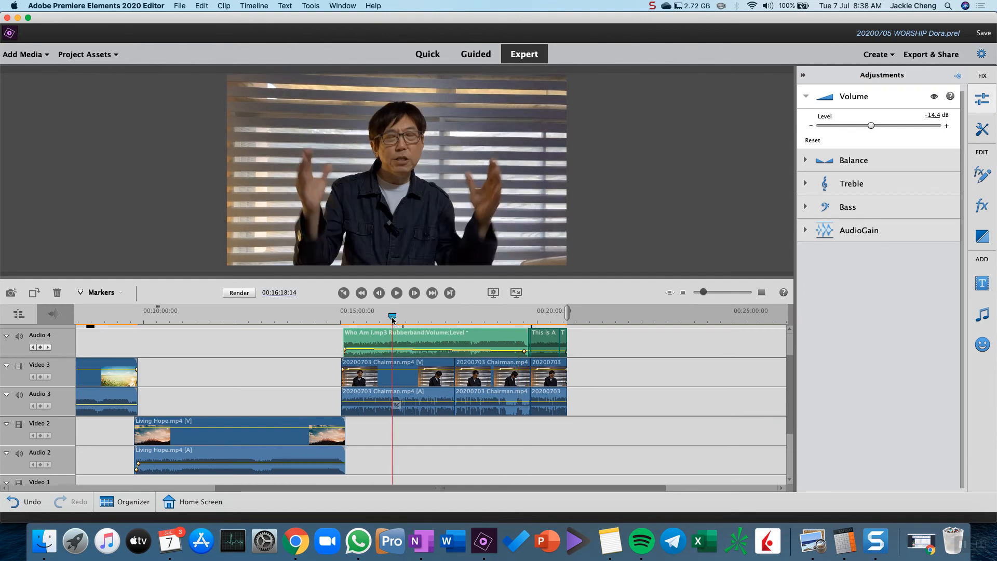
drag(393, 319, 391, 317)
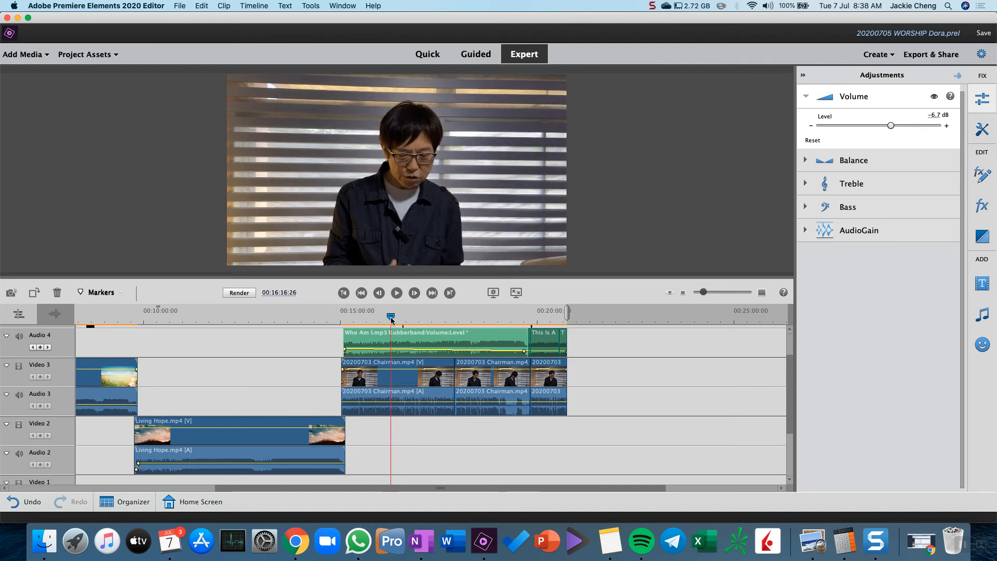
key(space)
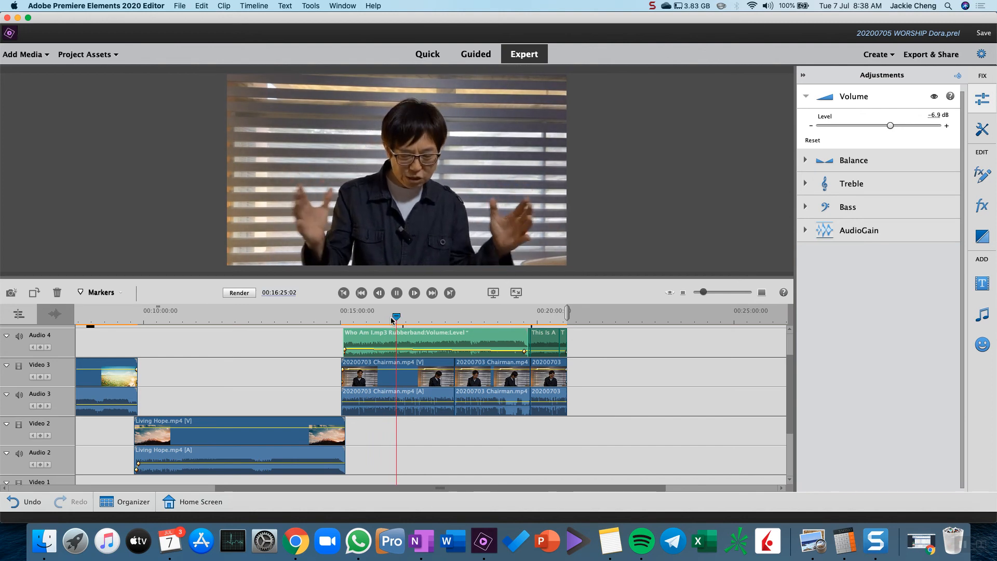
key(space)
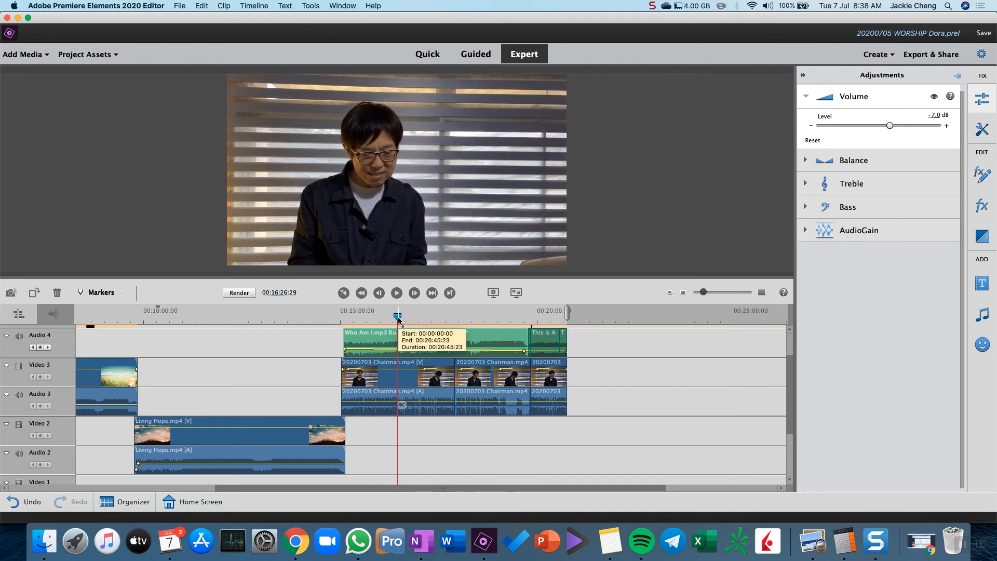
Add a volume keyframe on Who Am I.mp3 at 00:16:07:11, set it to -10 dB, and play back around it
drag(398, 319, 386, 323)
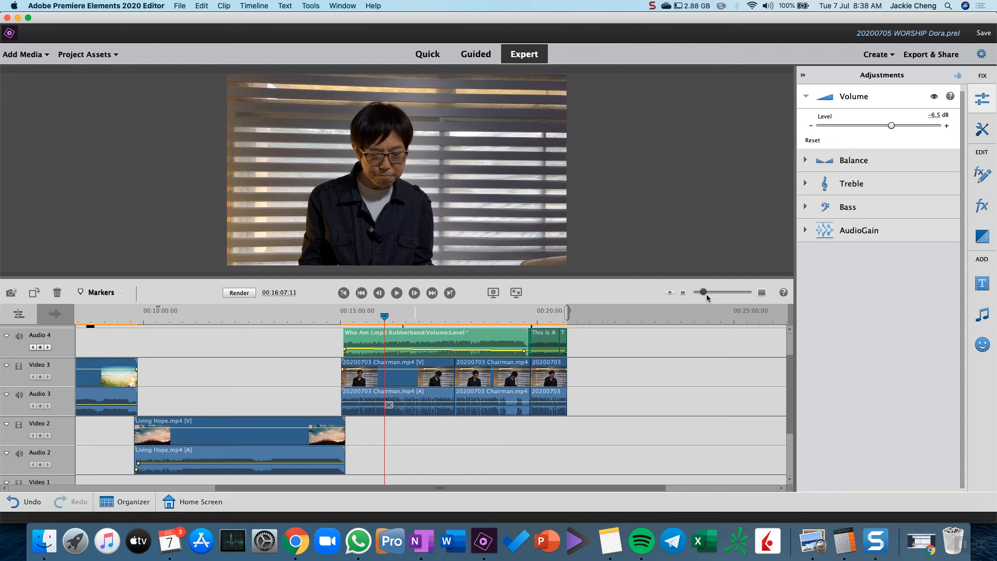
click(41, 347)
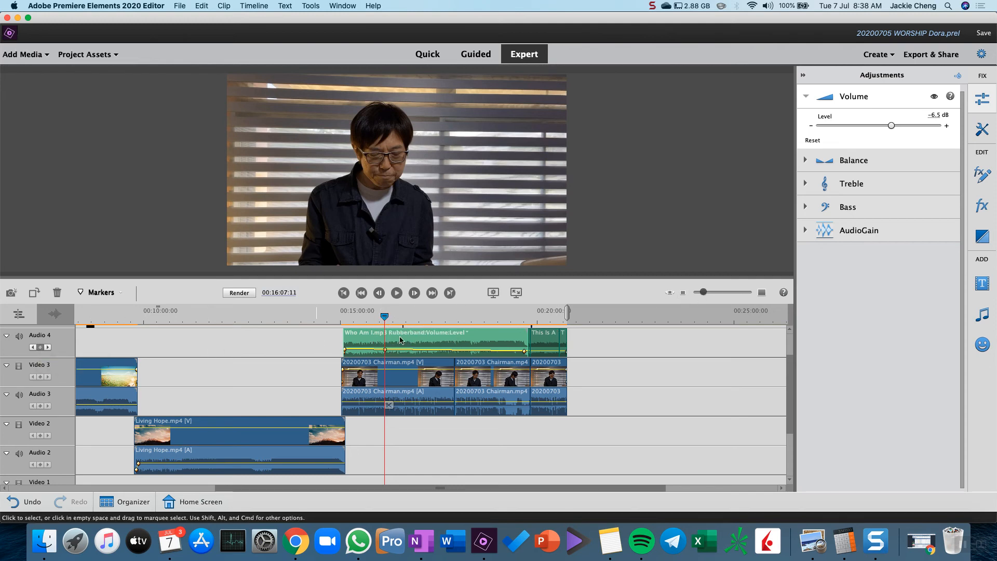
click(936, 117)
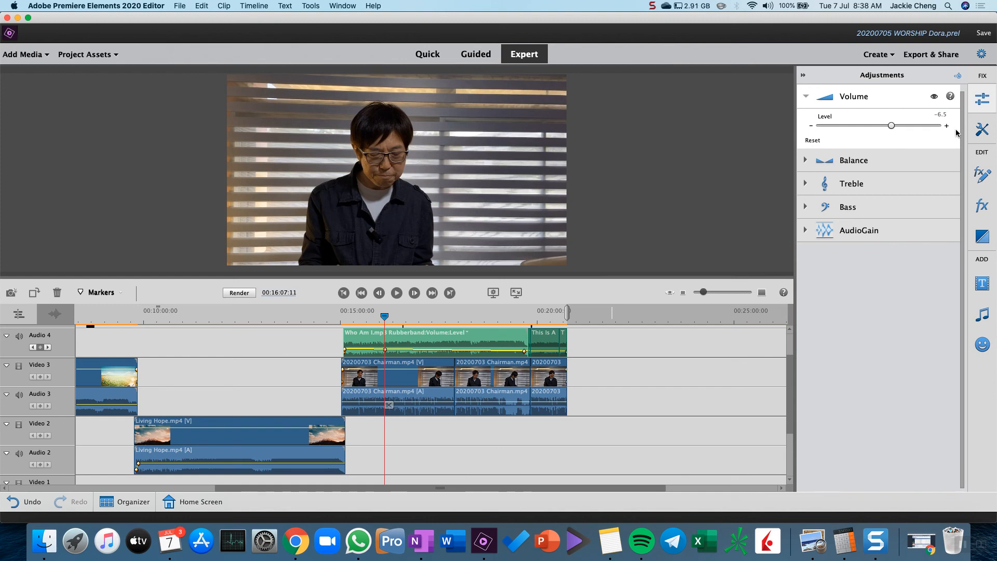
text(-10)
key(Return)
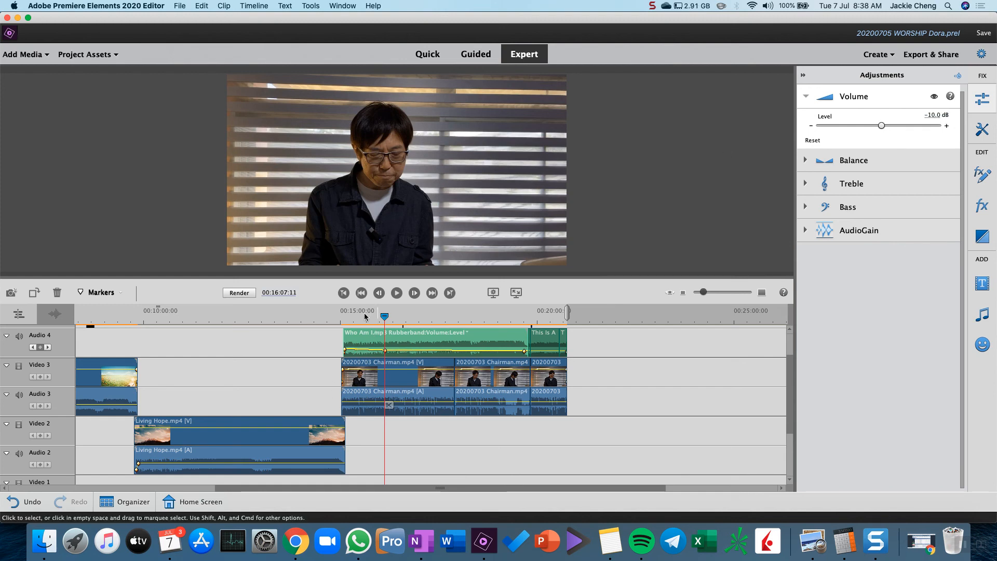
key(space)
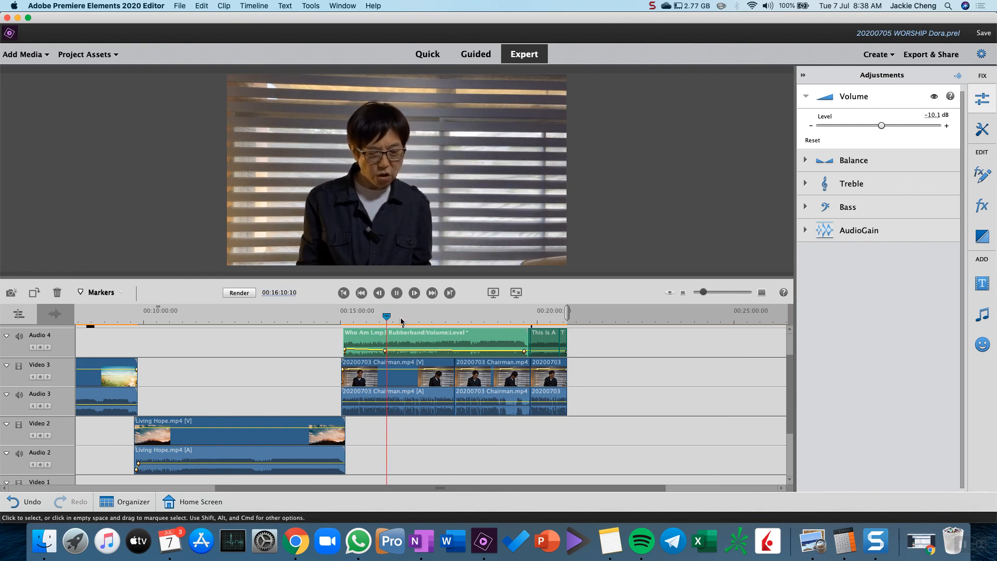
click(378, 318)
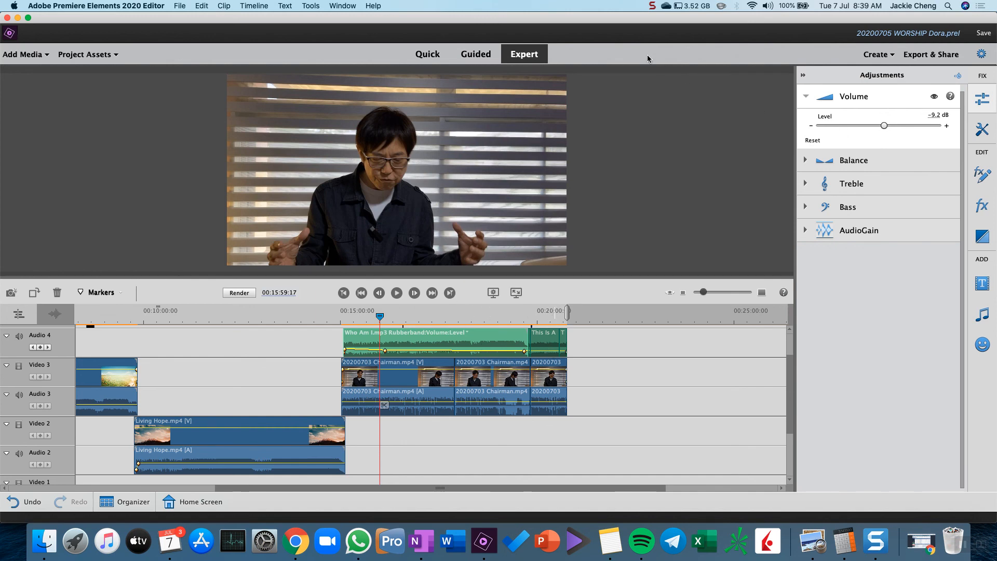
click(652, 6)
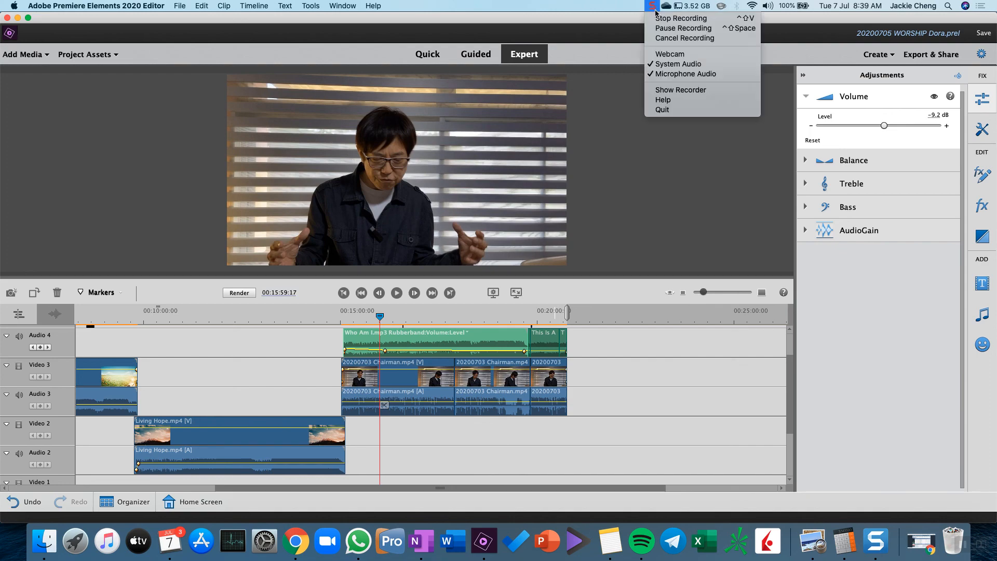